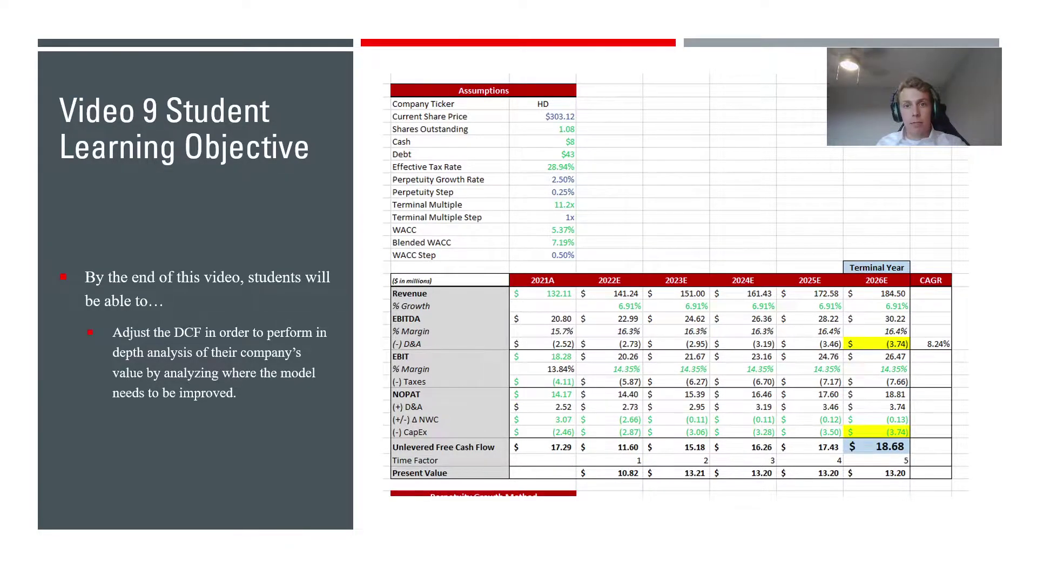
Leave the PowerPoint slide and return to the DCF Template workbook's FCF sheet.
key(alt+Tab)
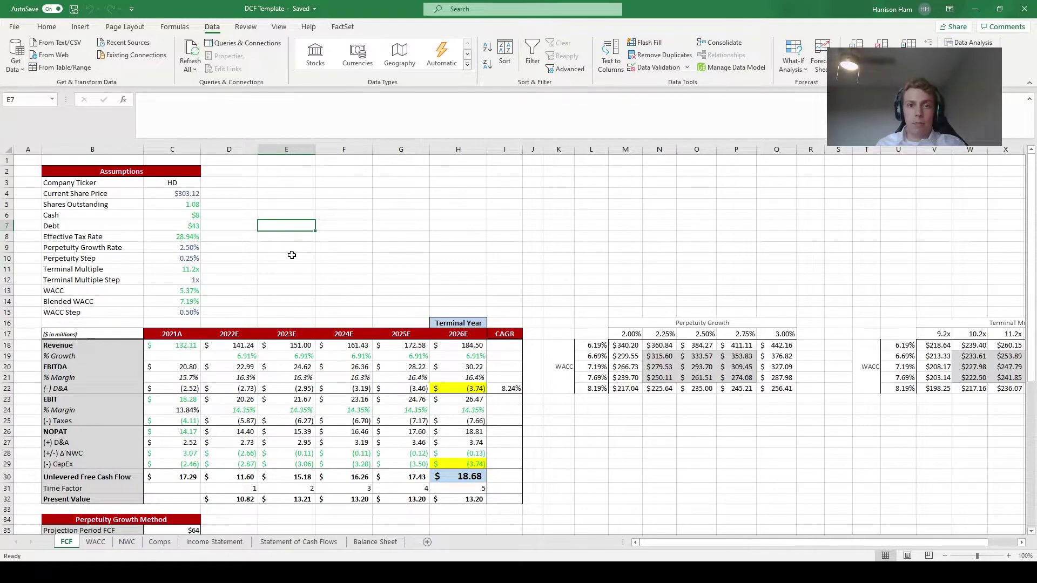
Undo the last edit and enter 10% as the 2022E revenue growth in D19.
key(ctrl+z)
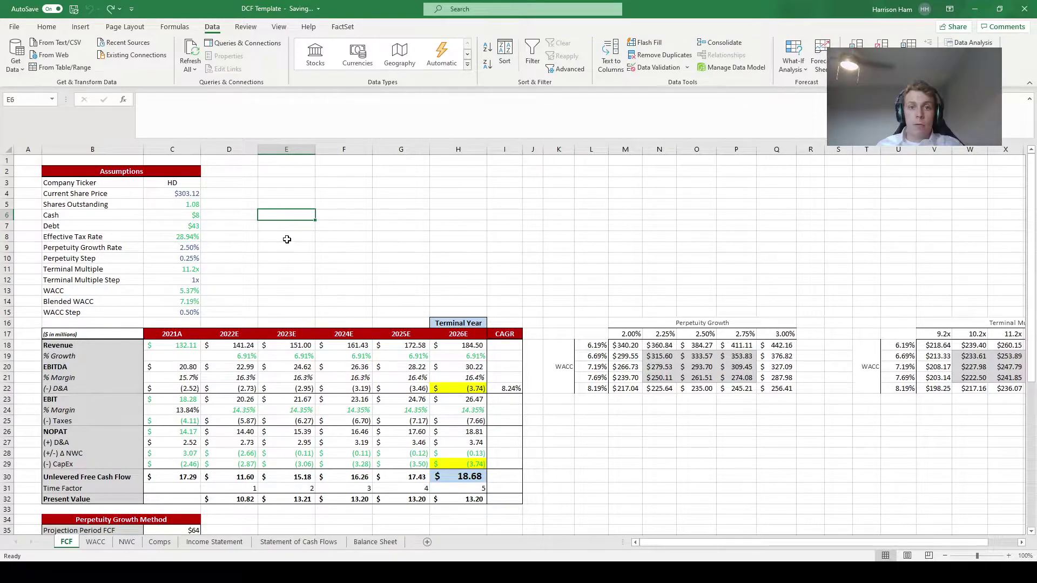
click(248, 356)
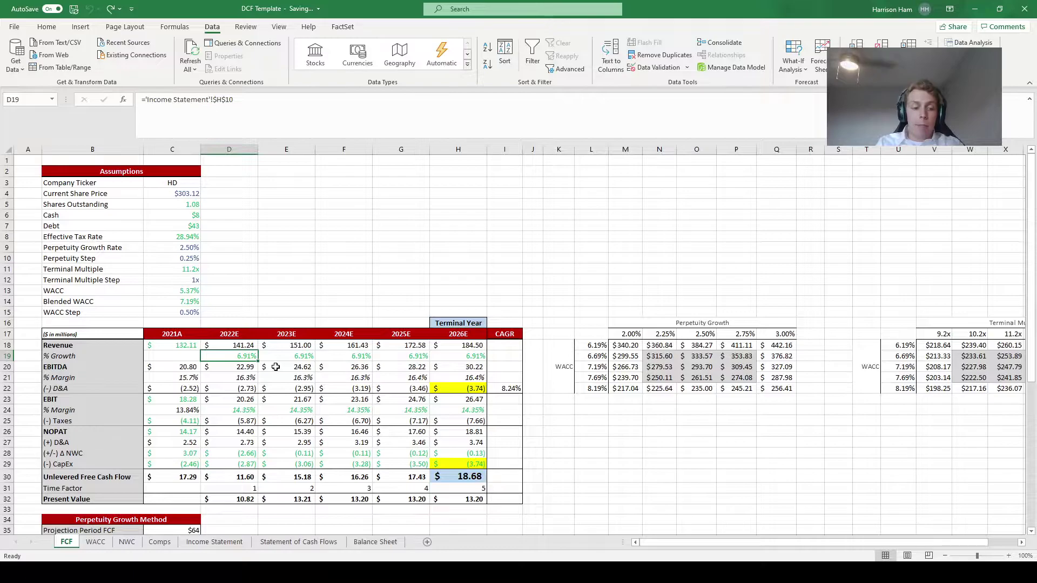
text(10)
key(Return)
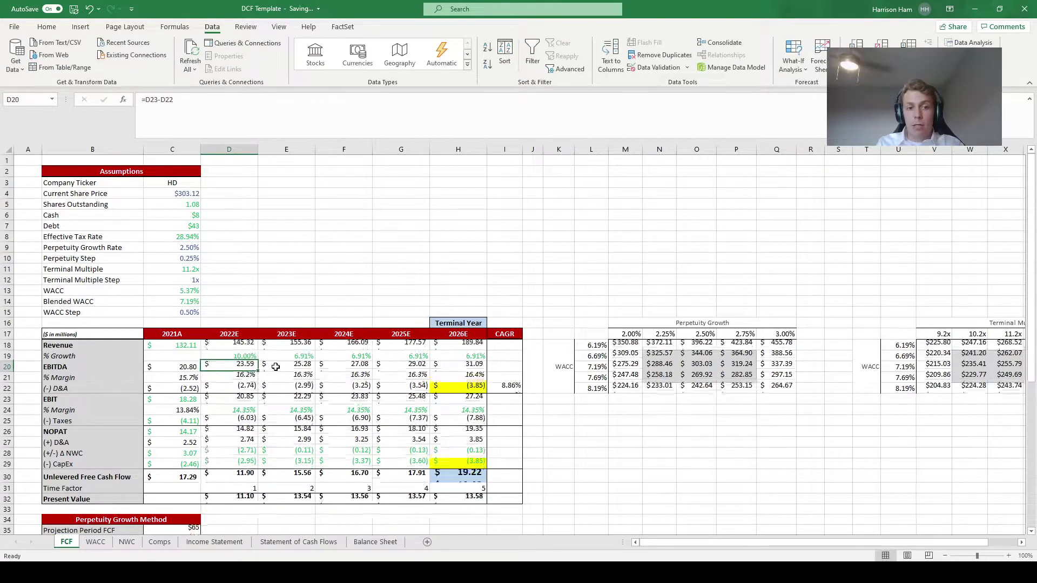
click(241, 353)
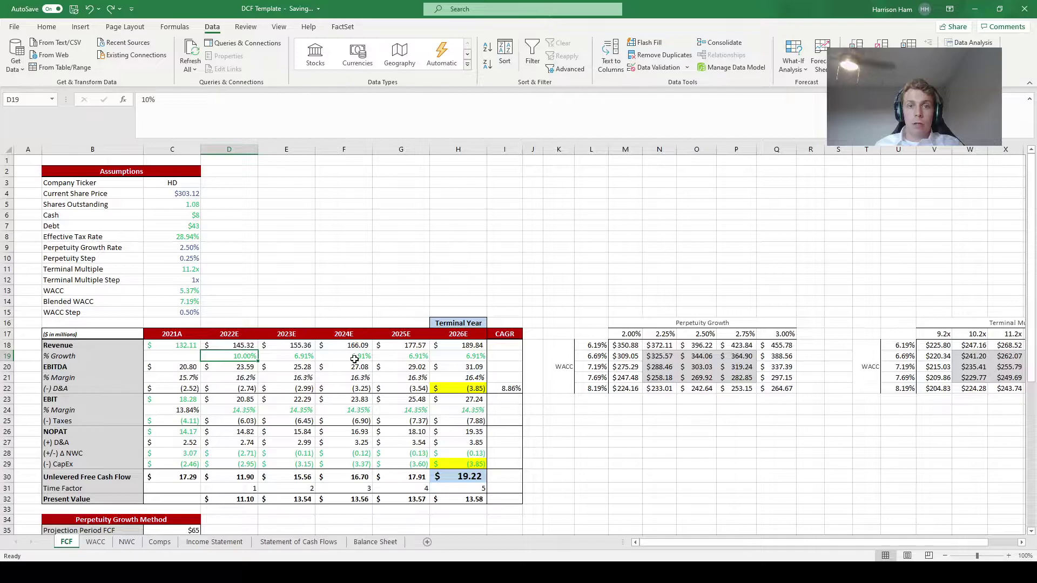
Start a new note on the 10% 2022E growth cell D19.
right_click(233, 354)
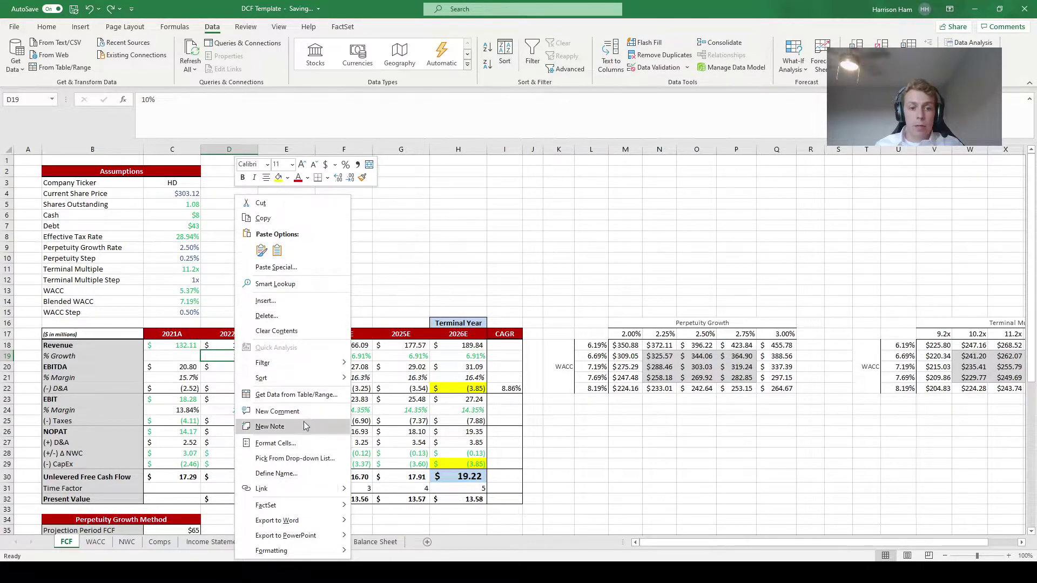
click(270, 426)
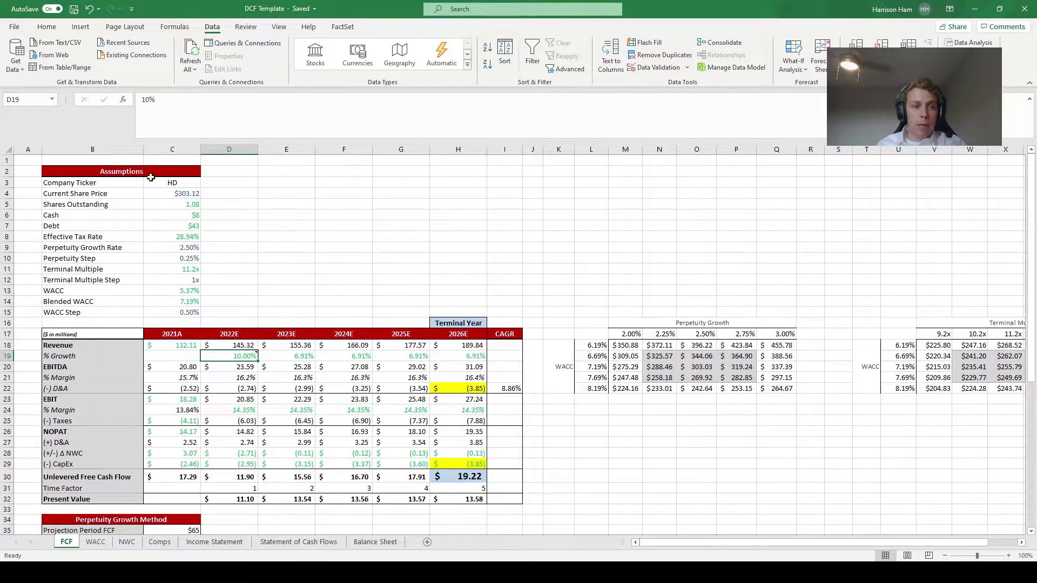
Trace the FCF tax rate to the Income Statement's effective tax rate average in H35 and inspect its formula.
click(198, 238)
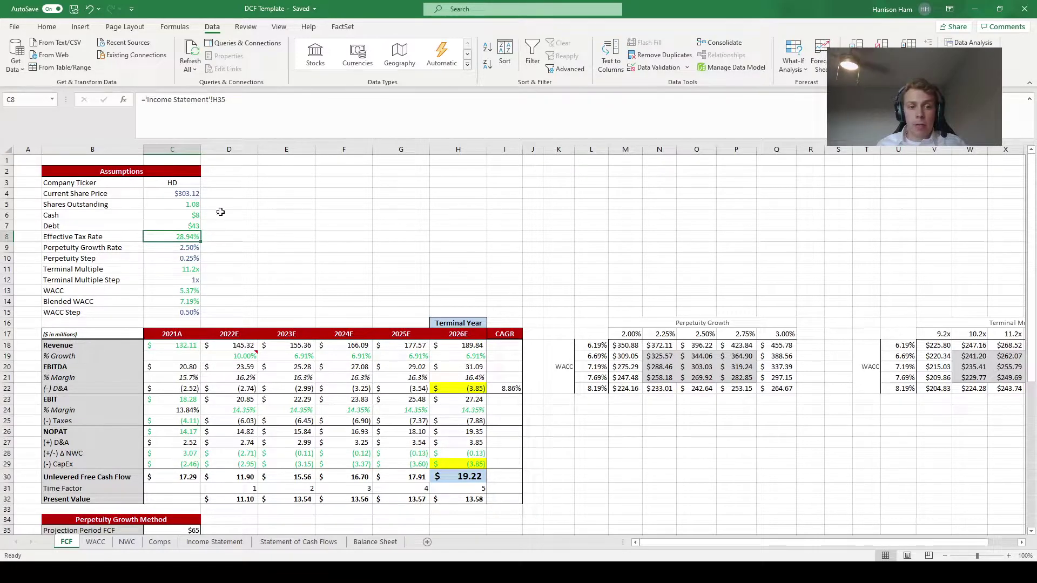
click(217, 542)
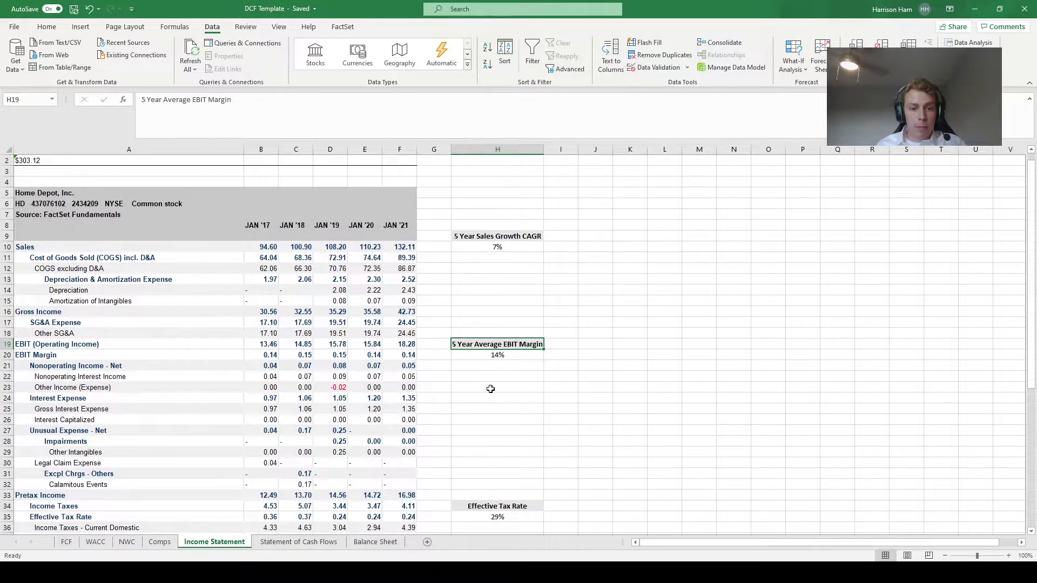
scroll(488, 400, down, 3)
click(486, 420)
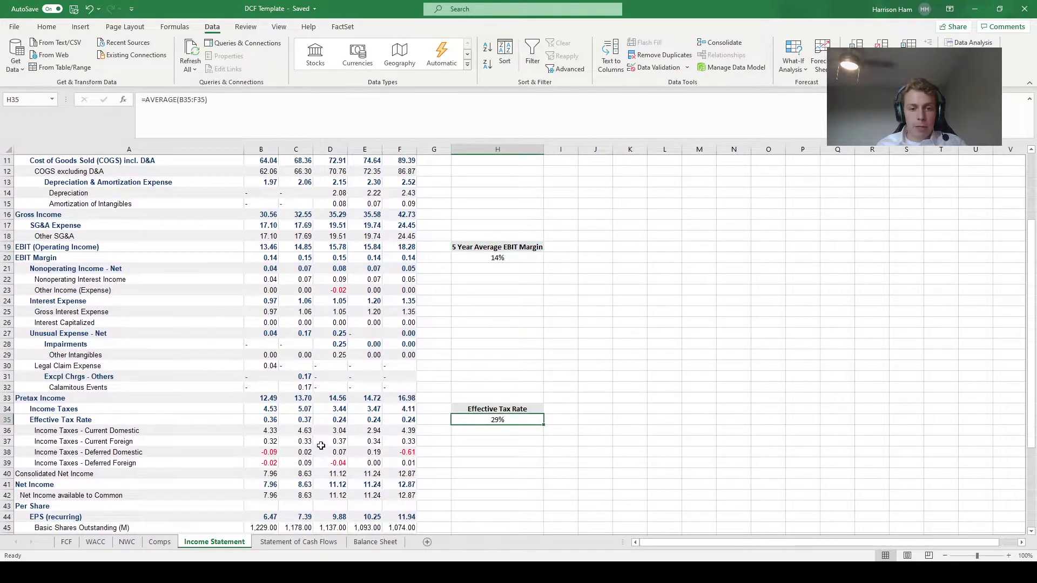
key(F2)
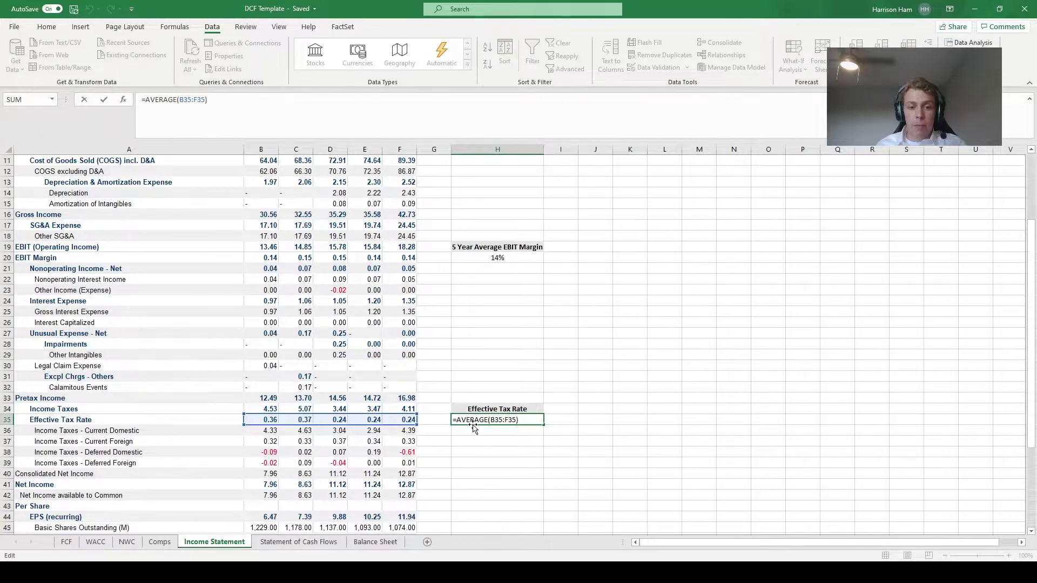
key(ctrl+Return)
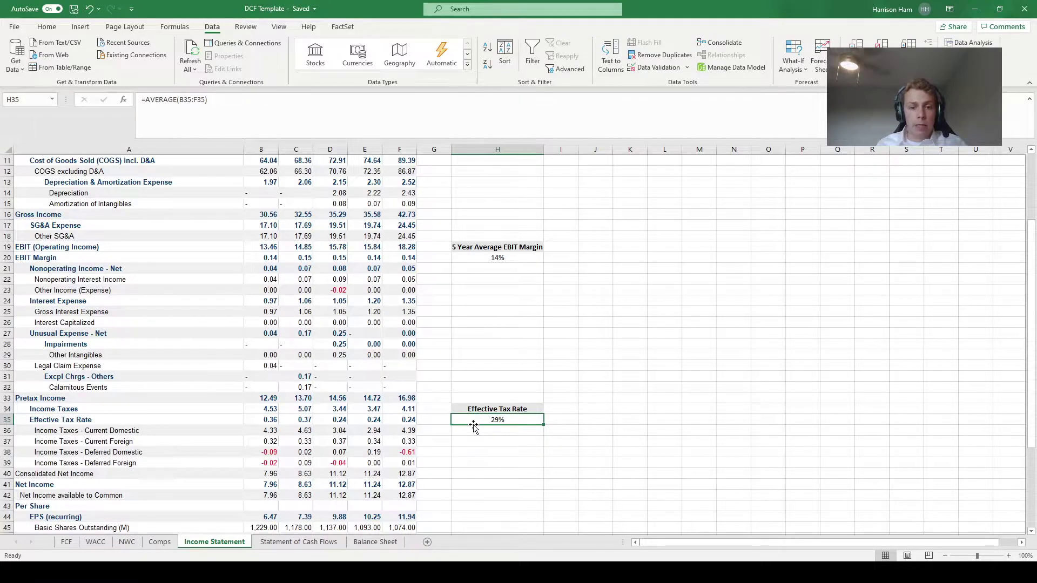
Narrow H35 to =AVERAGE(D35:F35), JAN '19 to JAN '21, lowering the rate to 24%.
key(F2)
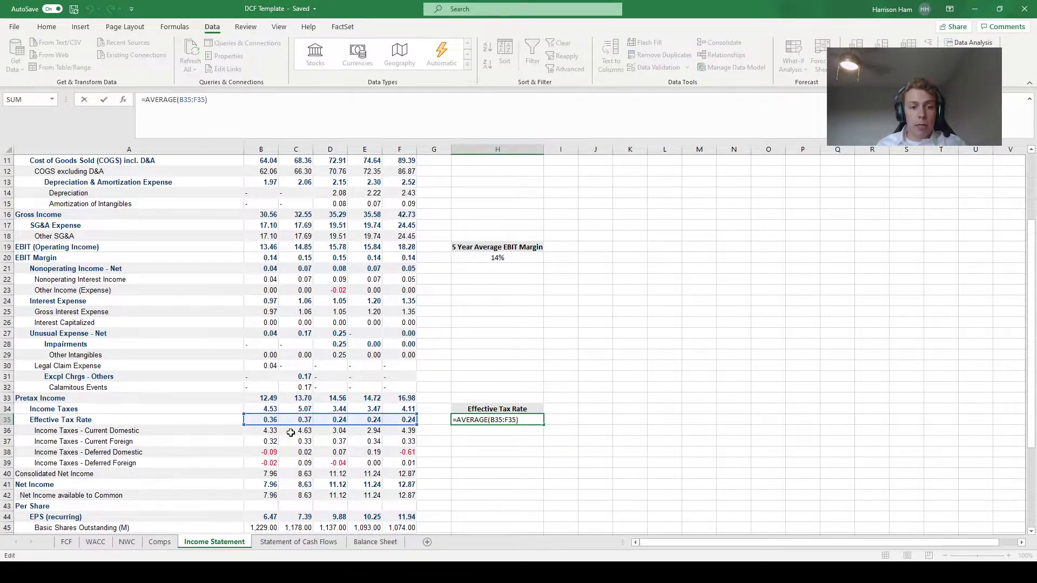
drag(244, 424, 317, 423)
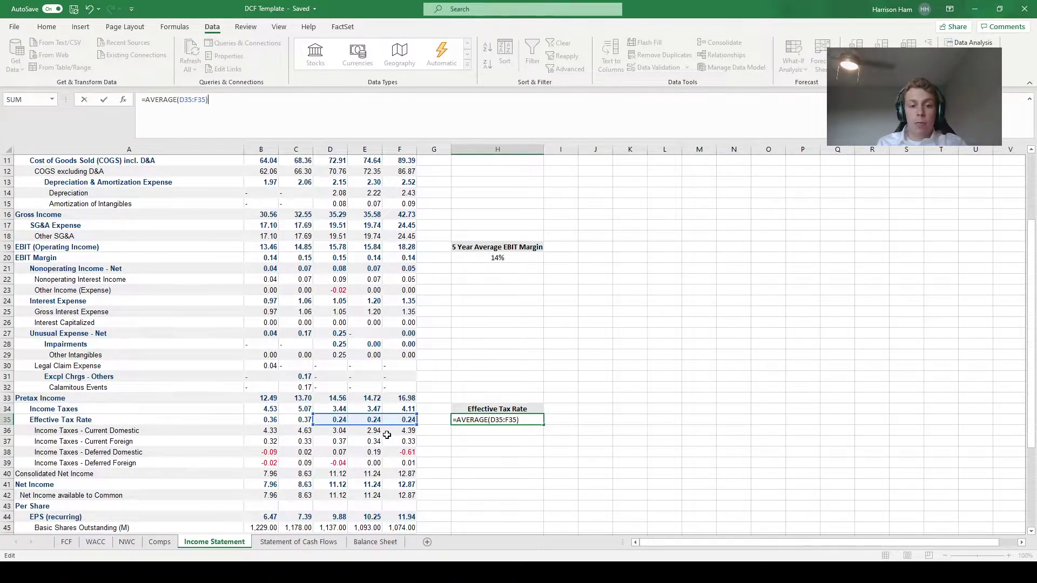
key(ctrl+Return)
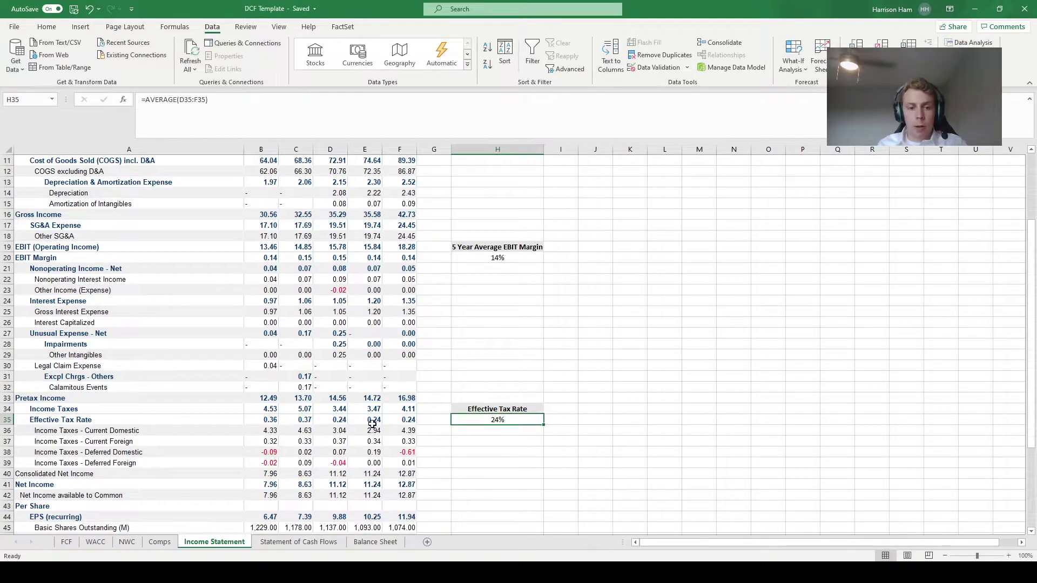
Add a note to the H35 effective tax rate average.
right_click(510, 425)
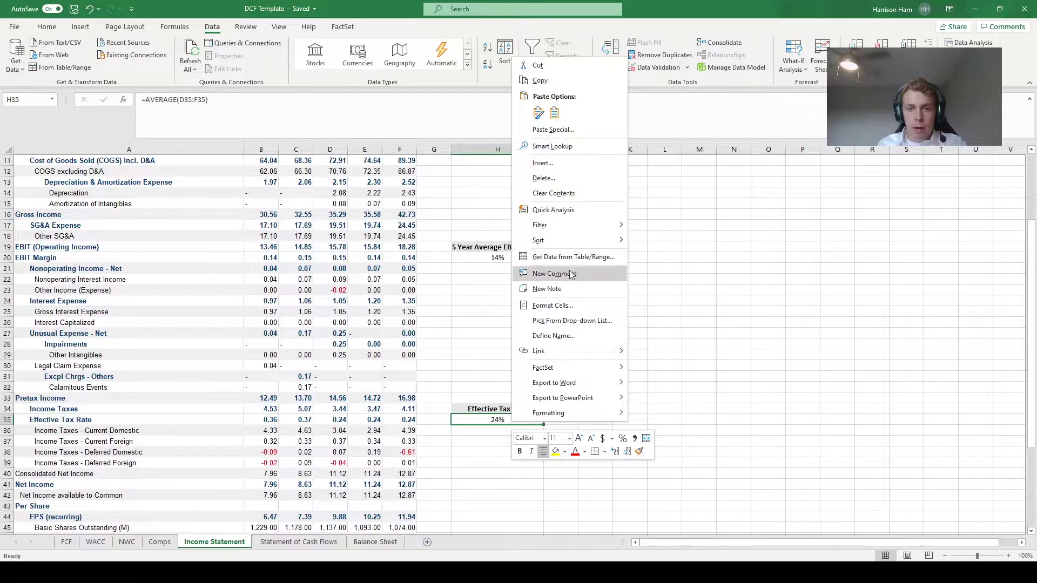
click(575, 288)
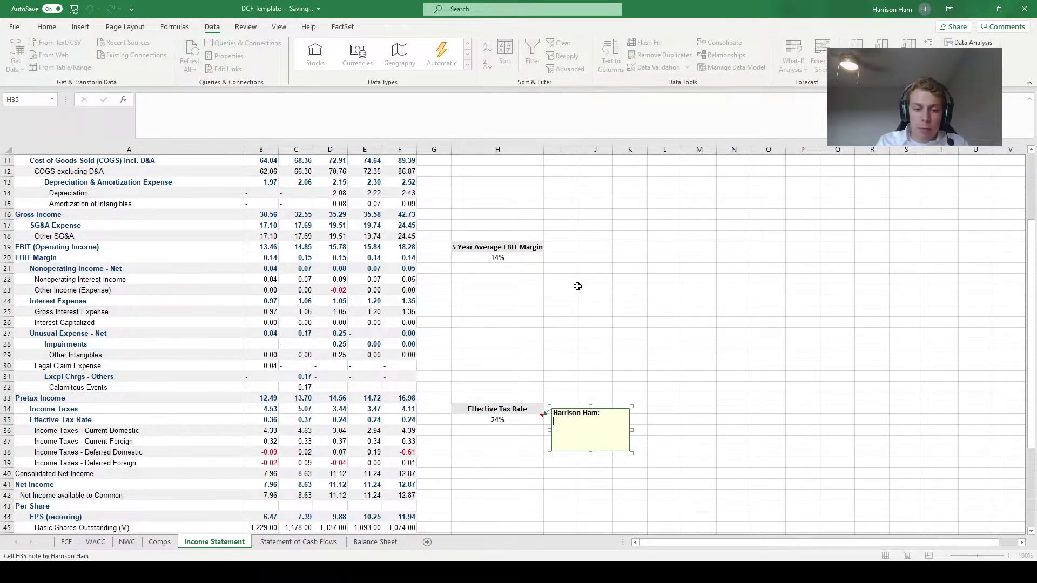
click(497, 419)
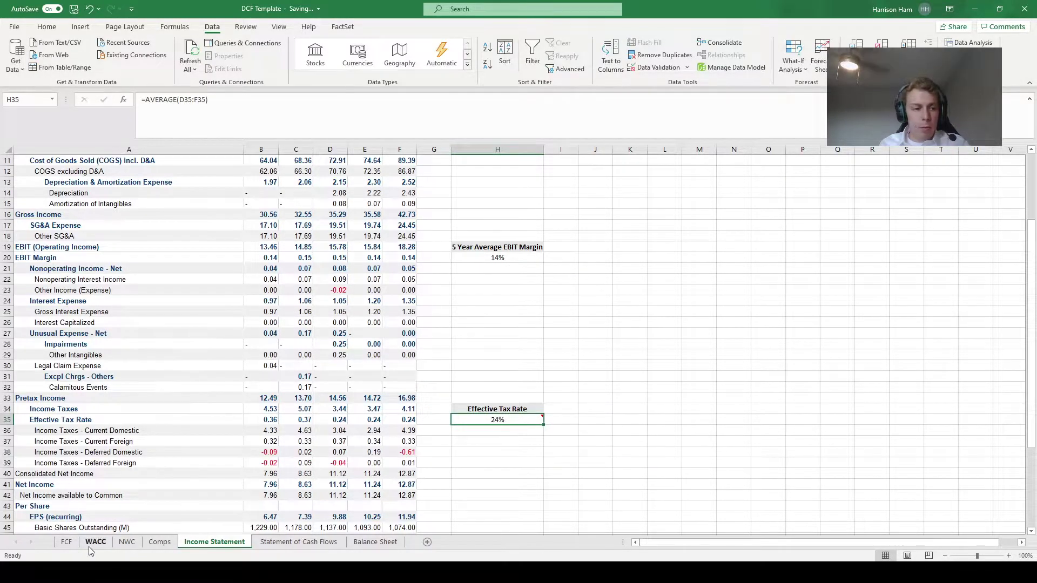
Back on the FCF sheet, confirm C8 now shows a 23.81% effective tax rate.
click(66, 542)
click(188, 237)
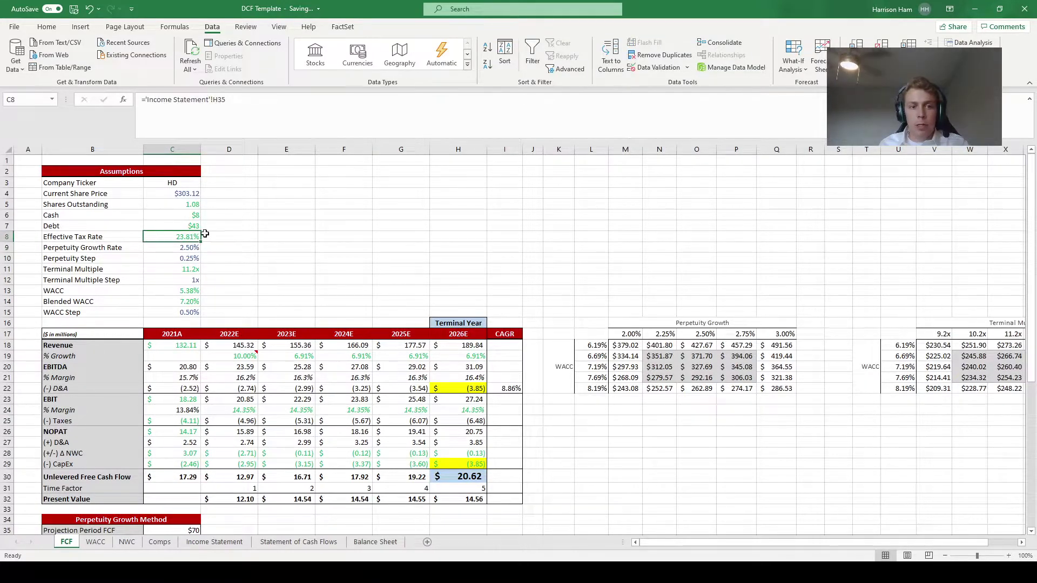
click(276, 237)
scroll(322, 337, down, 4)
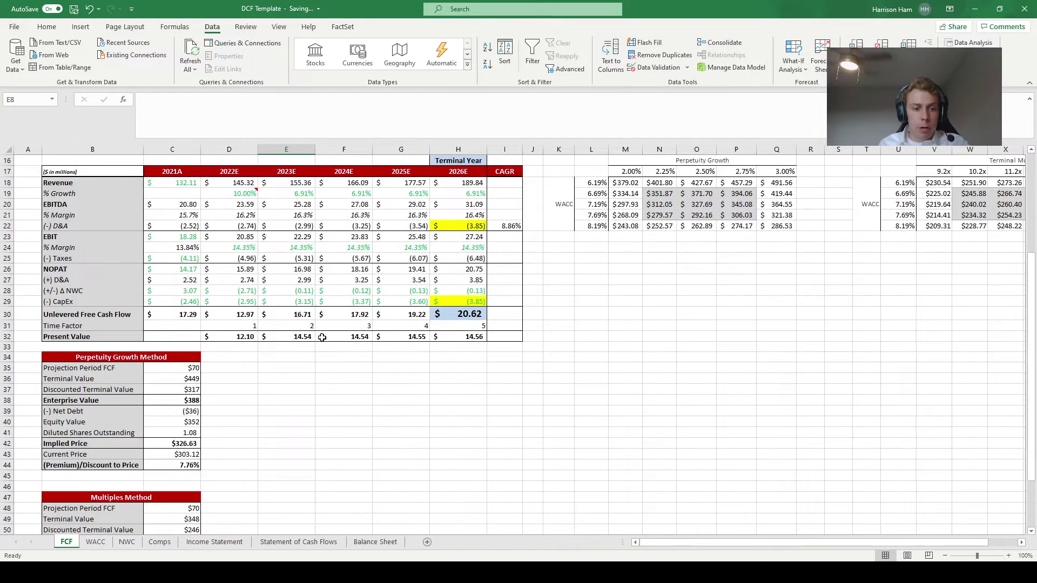
scroll(322, 337, up, 5)
click(46, 27)
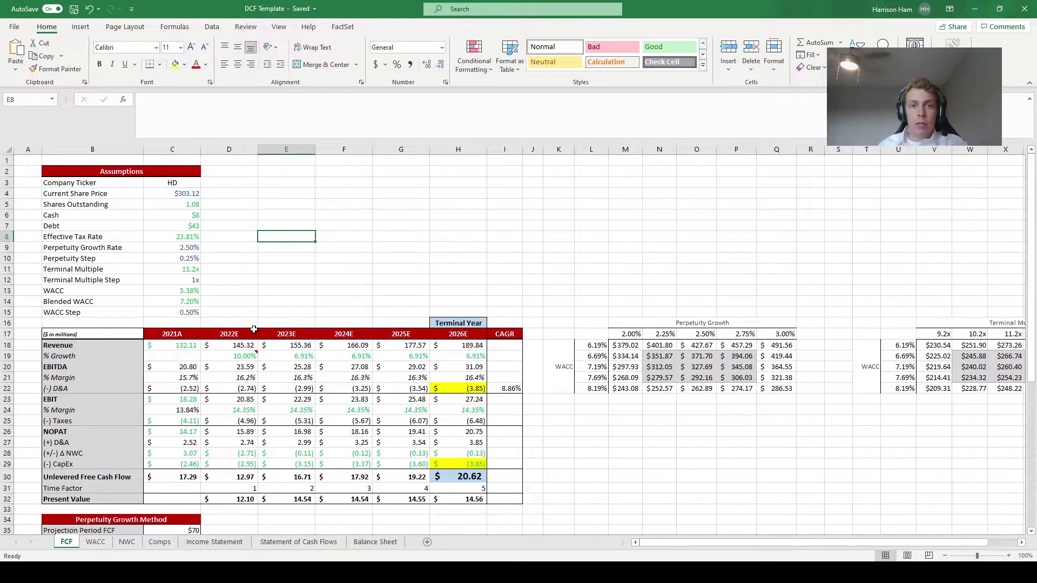
Review the NWC sheet's historical payables % of Sales (C18:G18) and the 2021–2022 forecast formulas.
click(125, 545)
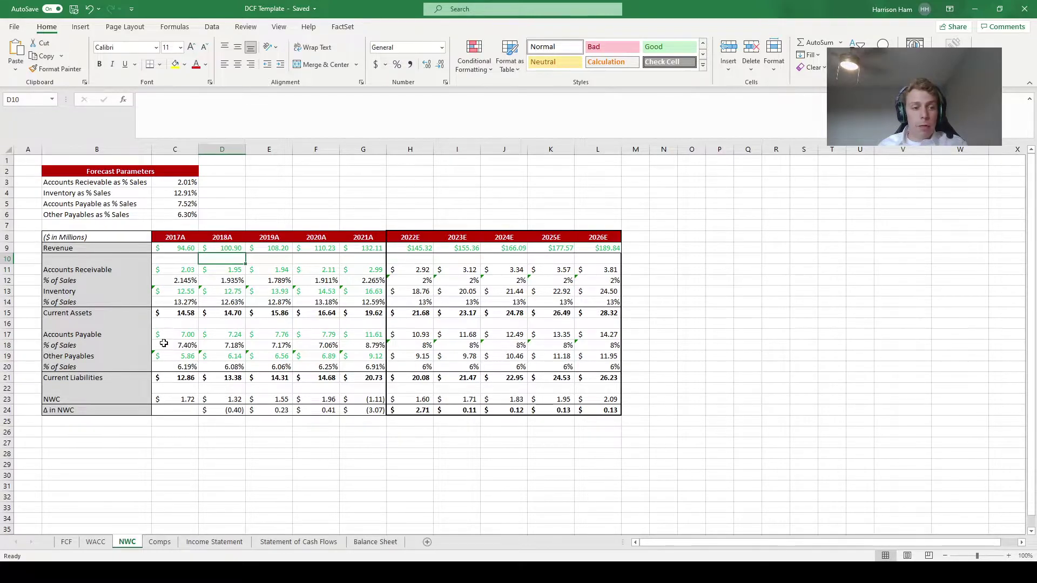
drag(171, 345, 366, 346)
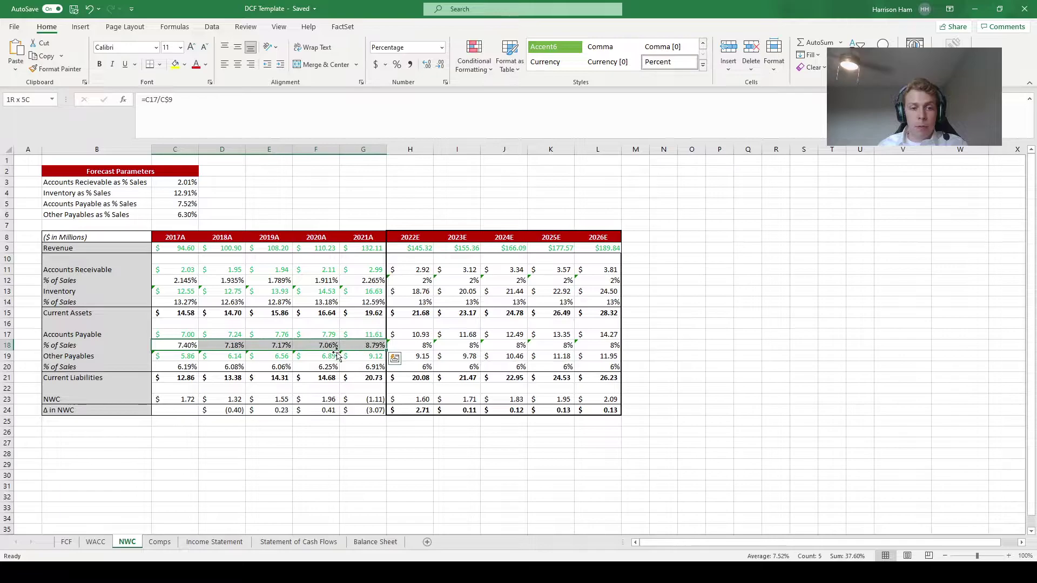
shift+click(319, 346)
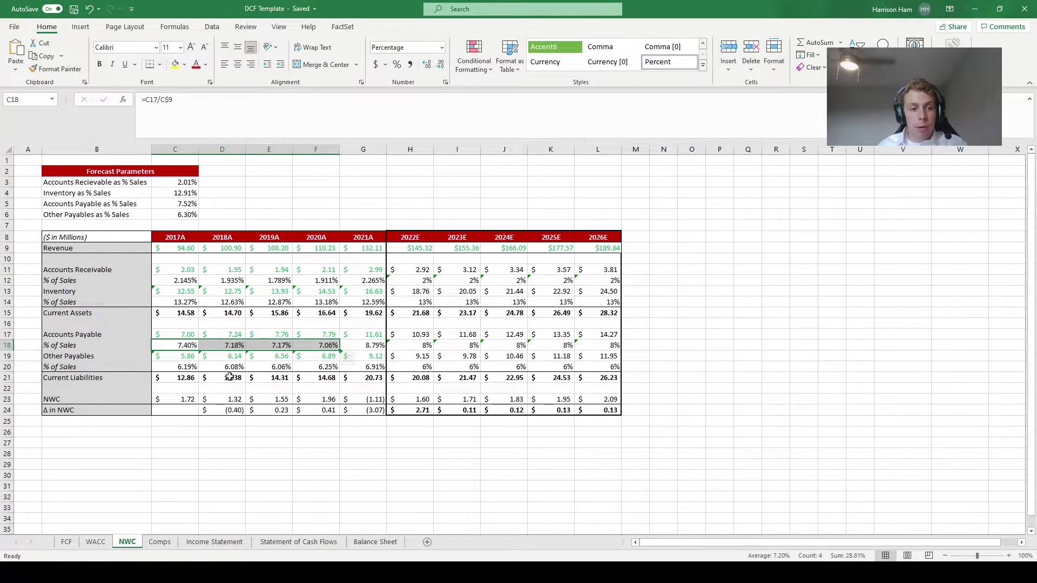
click(374, 347)
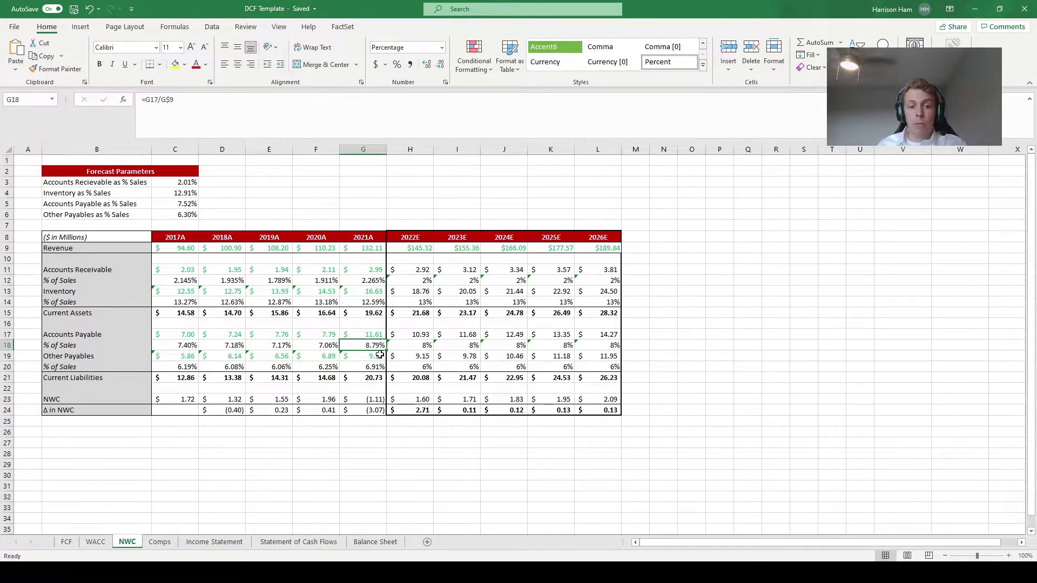
click(422, 344)
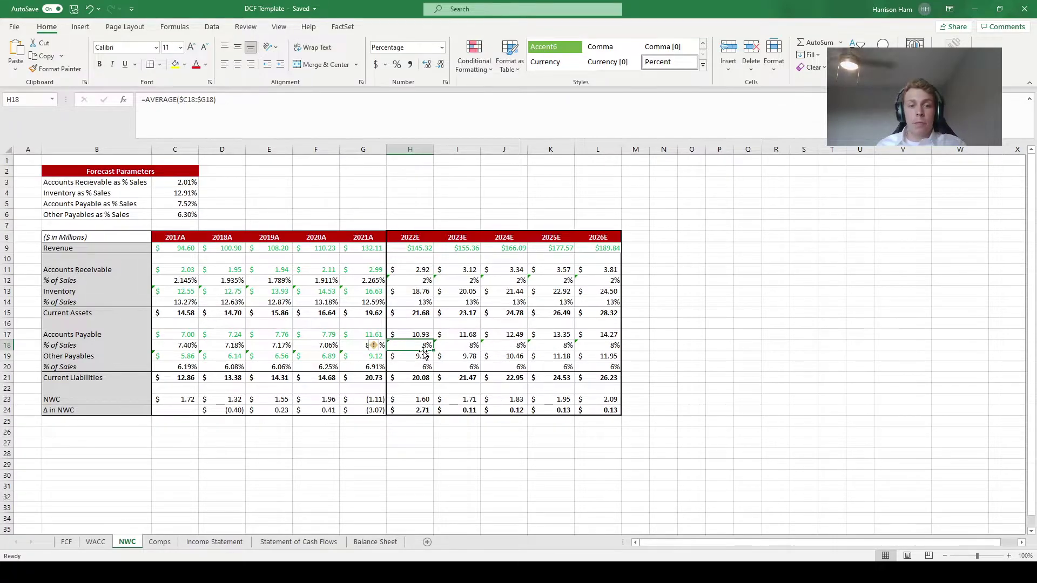
drag(186, 348, 368, 351)
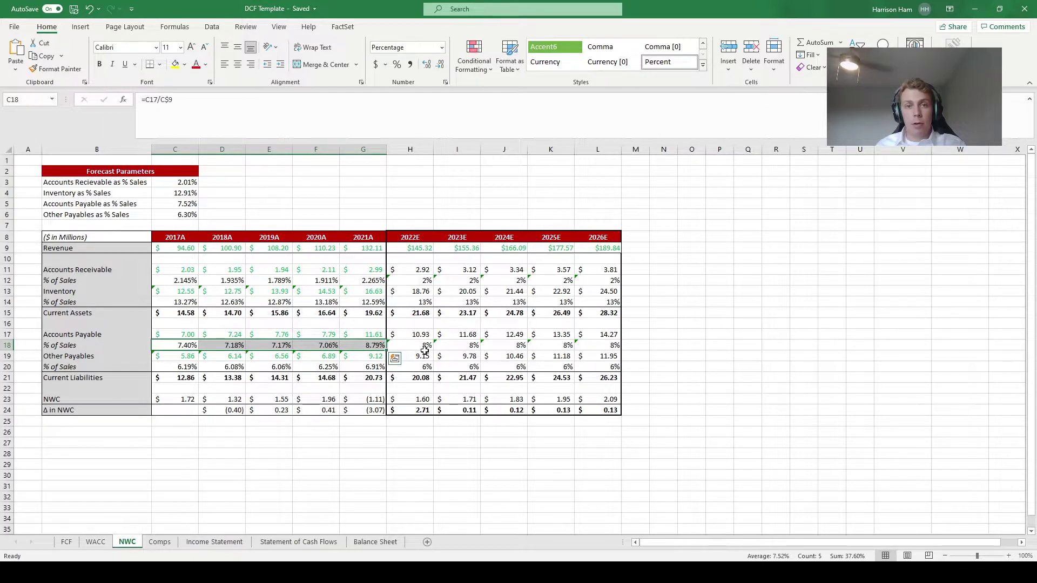
click(96, 542)
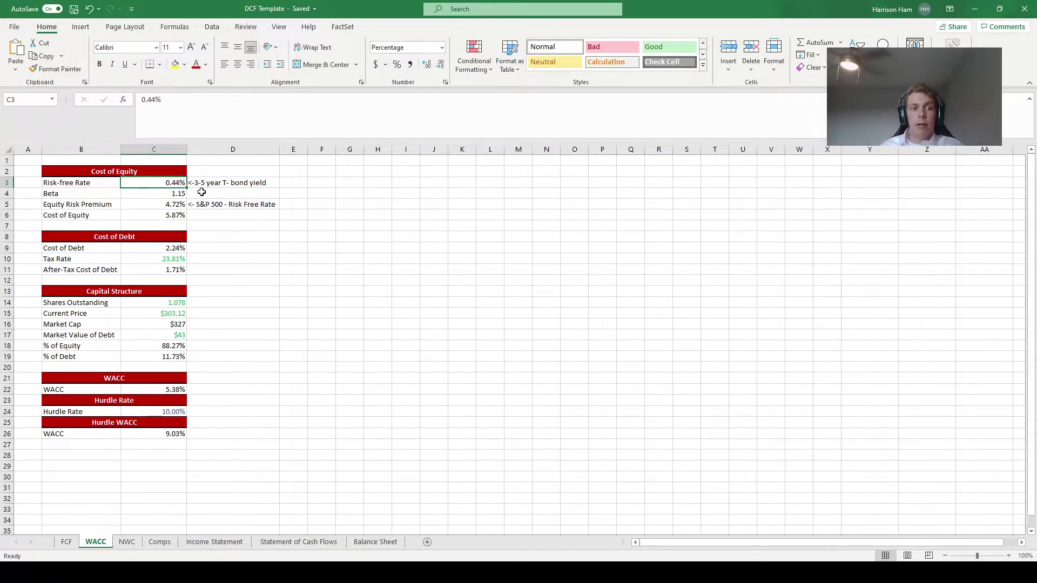
Check the 1.15 Beta in C4 of the WACC sheet, then move to the Comps sheet.
click(170, 195)
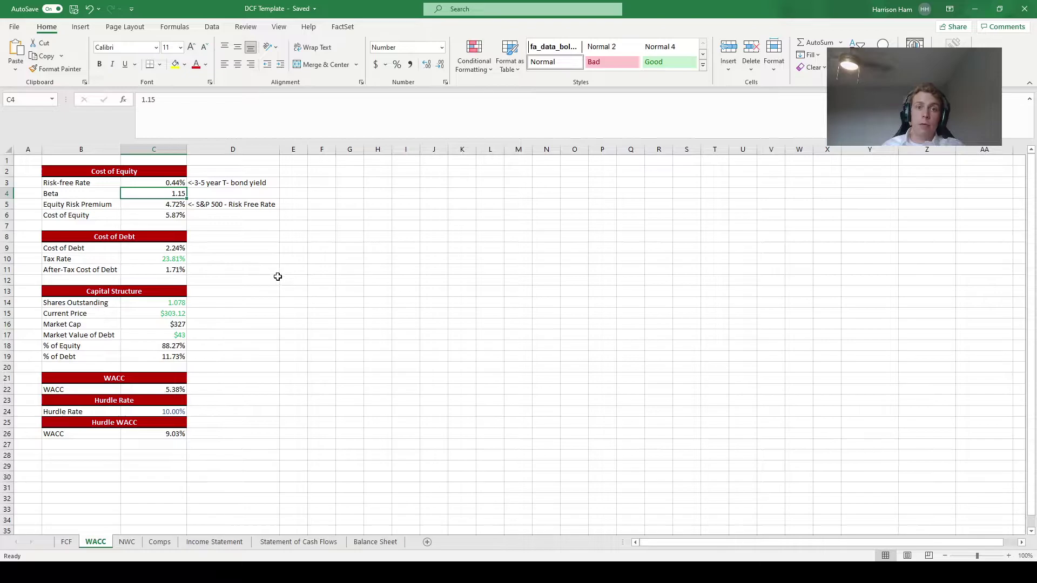
click(164, 542)
Select F7:H12 with the six peers' tickers, fiscal periods and EV/EBITDA multiples.
click(222, 279)
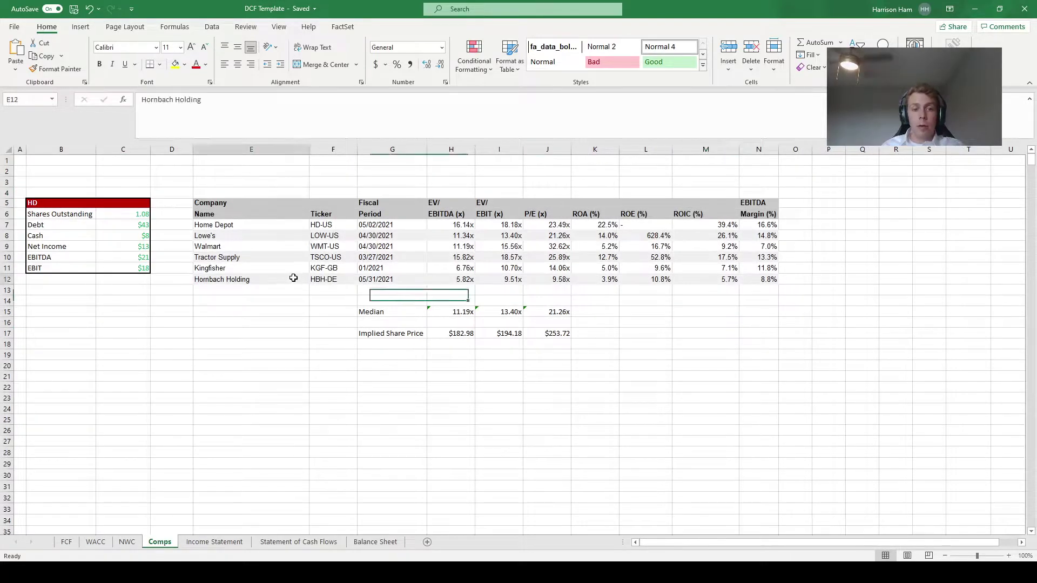
drag(222, 279, 761, 236)
click(709, 313)
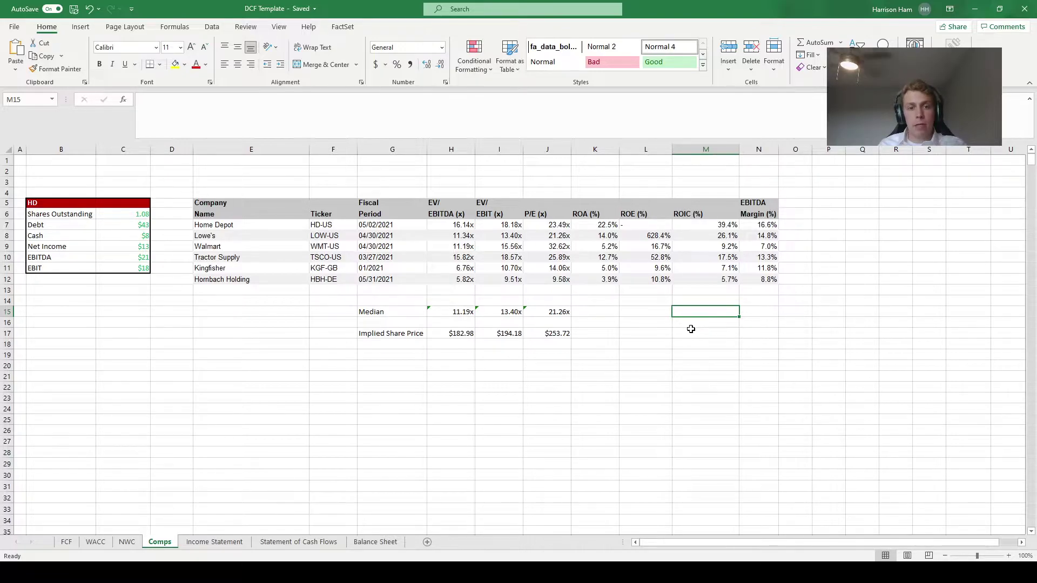
click(422, 365)
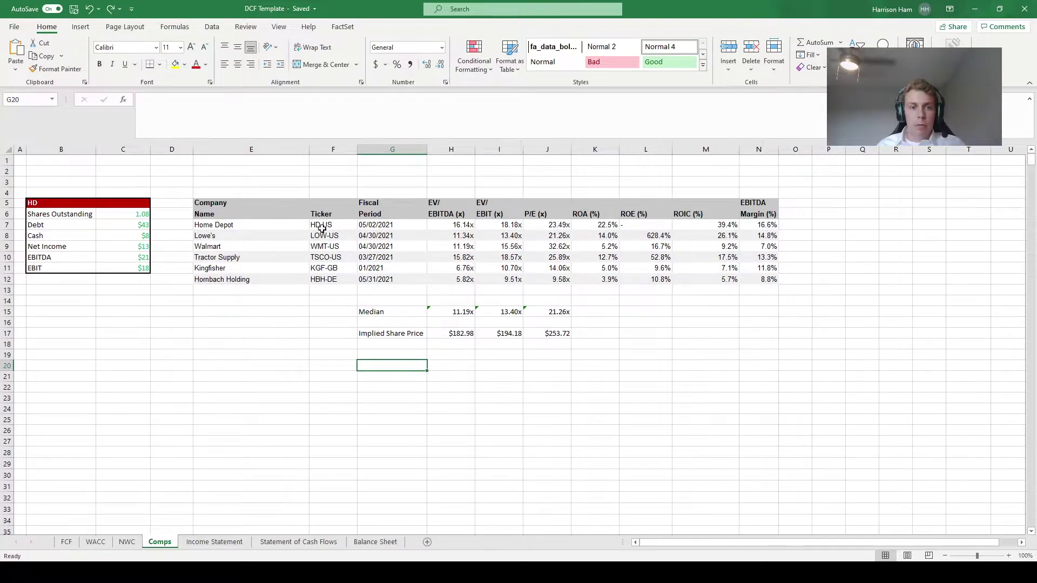
drag(323, 227, 451, 276)
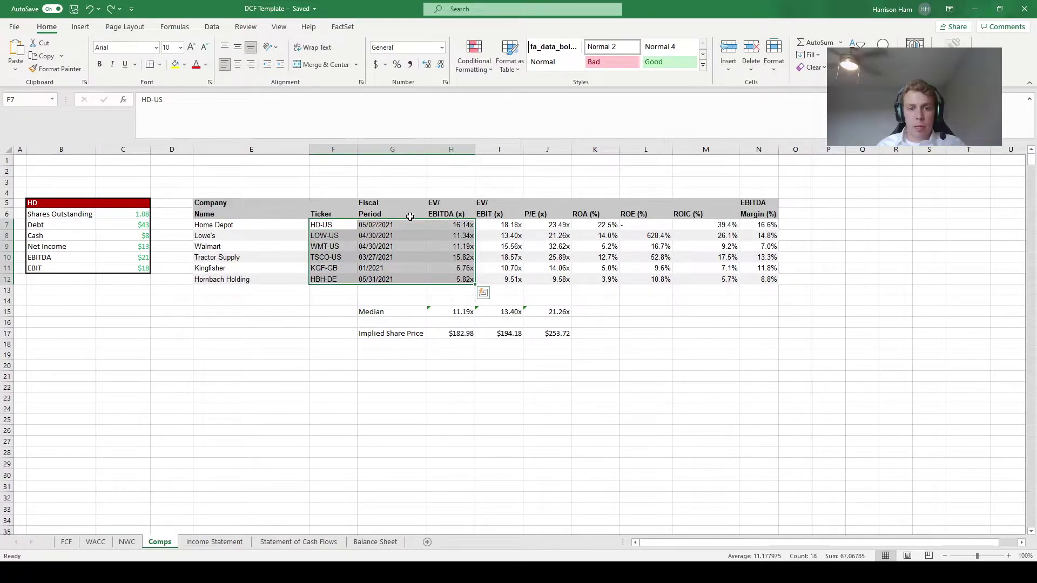
Insert a clustered column chart of the selected EV/EBITDA multiples.
click(81, 26)
click(483, 45)
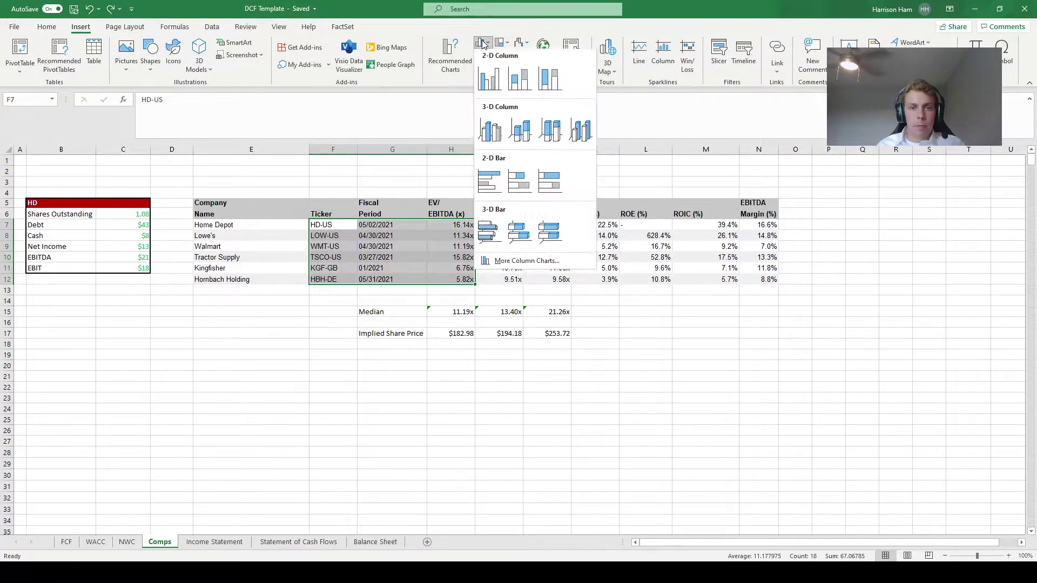
click(489, 79)
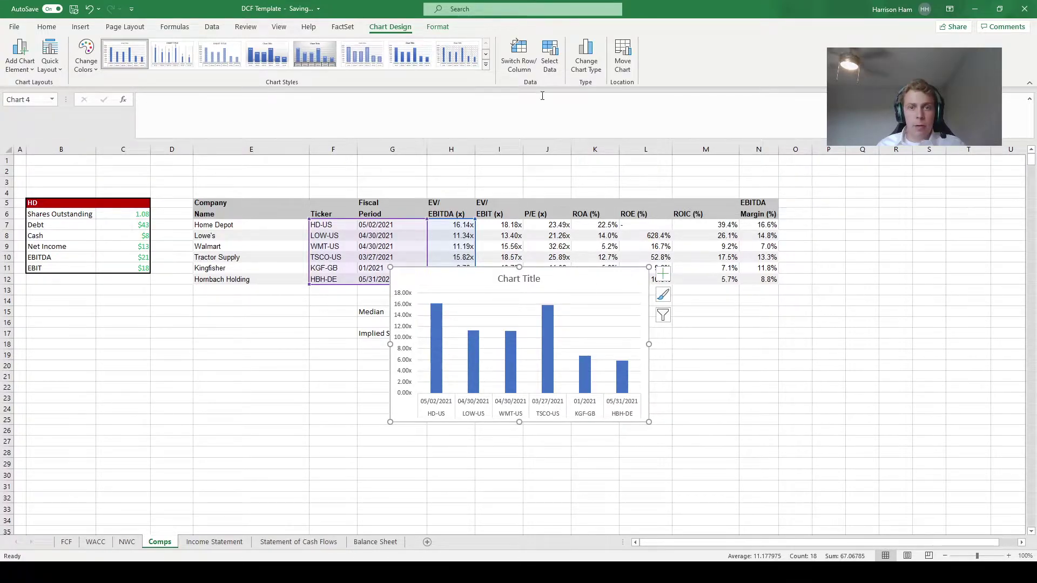
Change the chart's axis label range to =Comps!$F$7:$F$12 so only tickers appear.
click(550, 63)
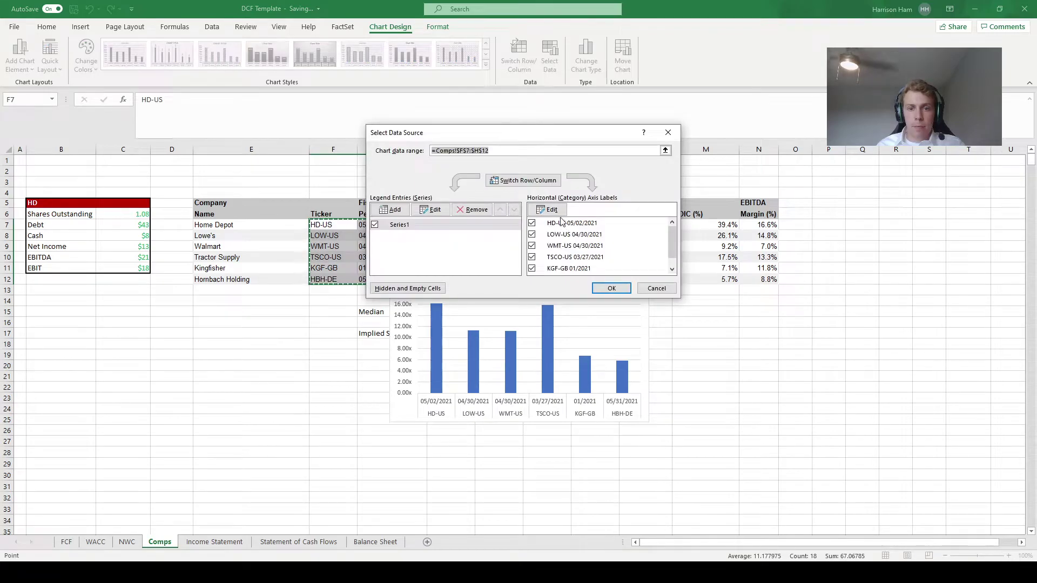
click(560, 215)
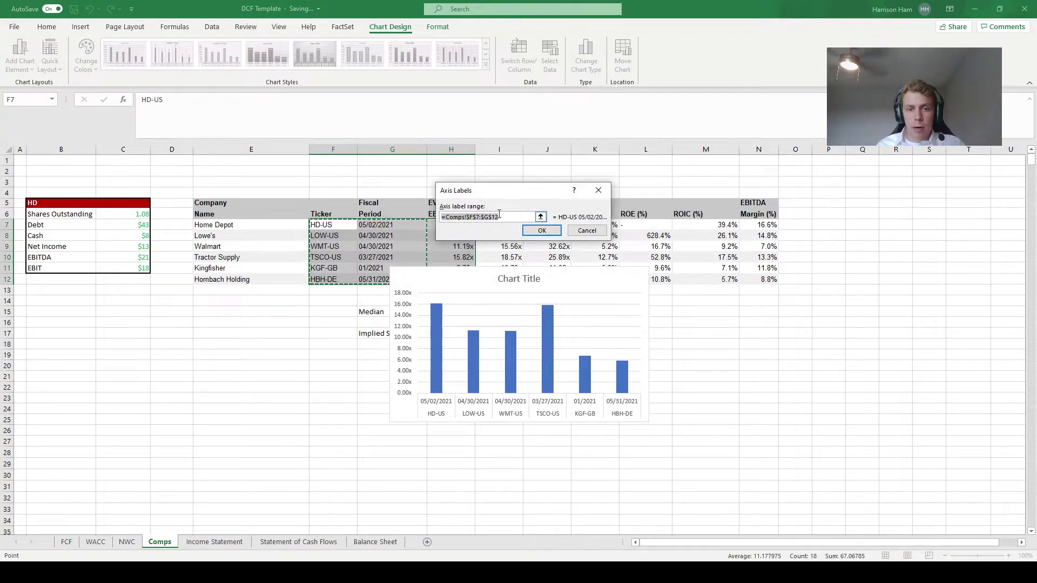
click(487, 217)
key(BackSpace)
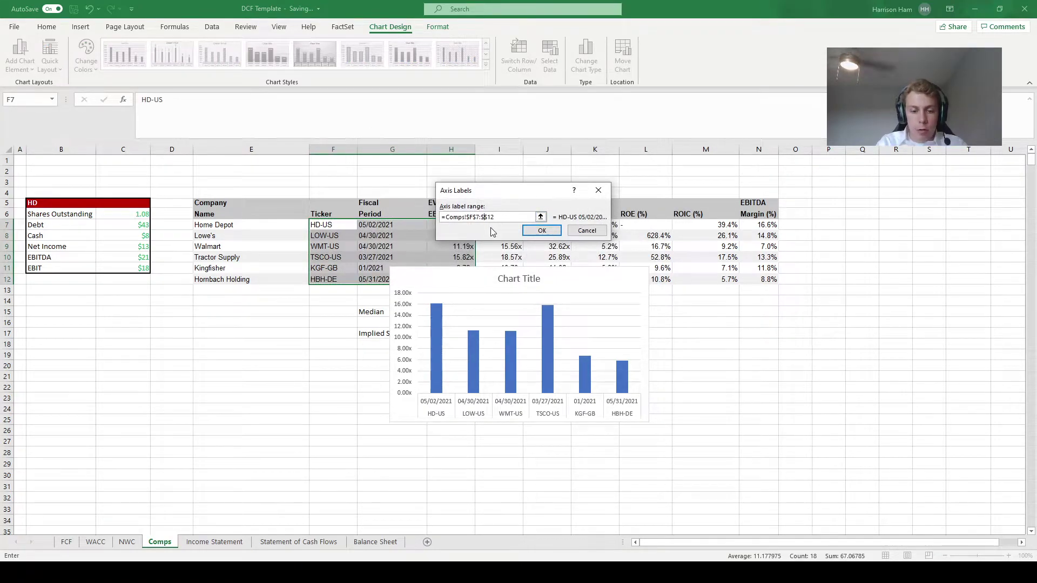
text(F)
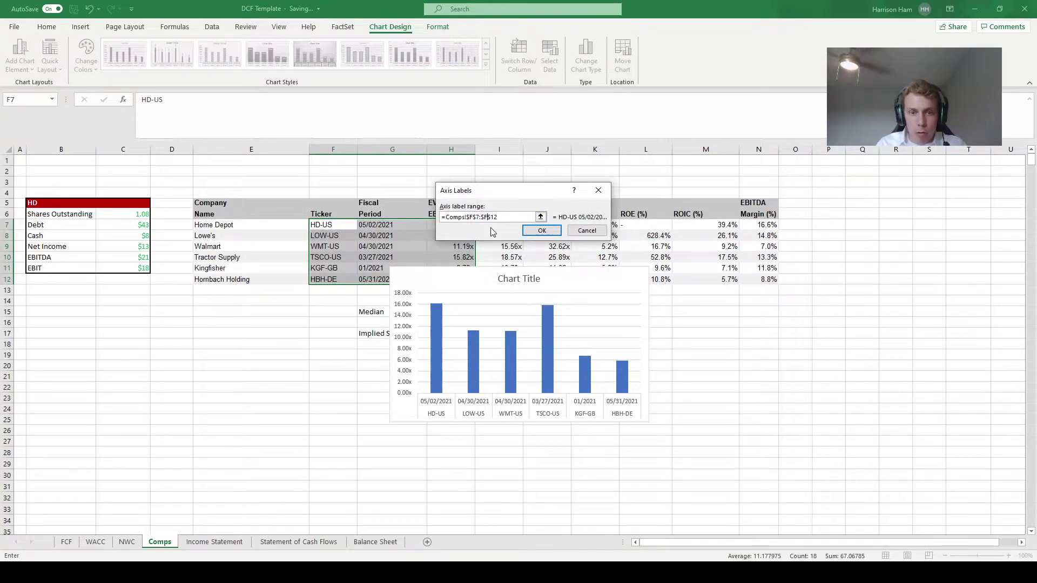
click(552, 231)
click(625, 288)
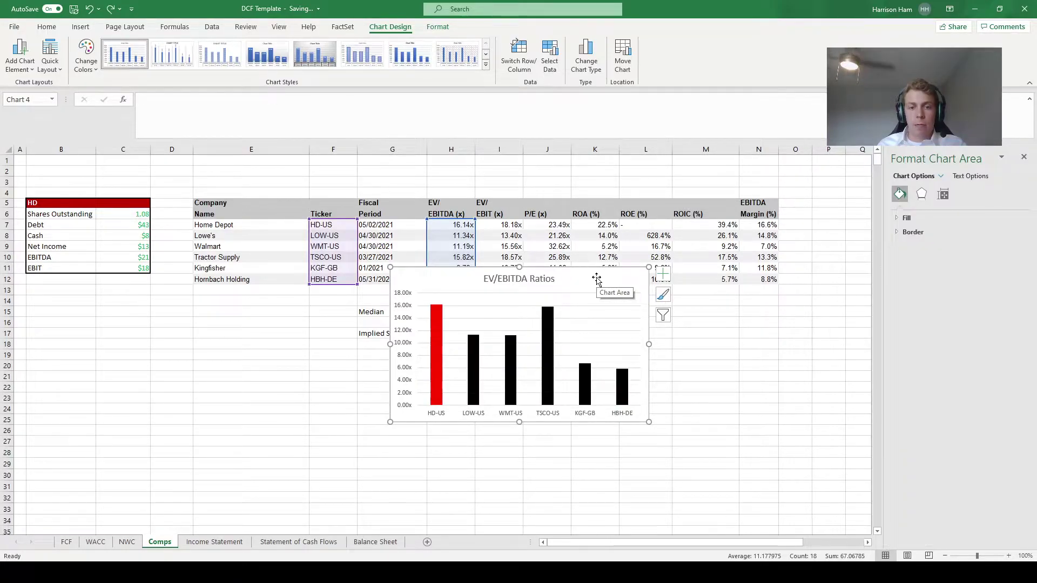
Move the EV/EBITDA Ratios chart down below the Median rows.
drag(596, 279, 570, 373)
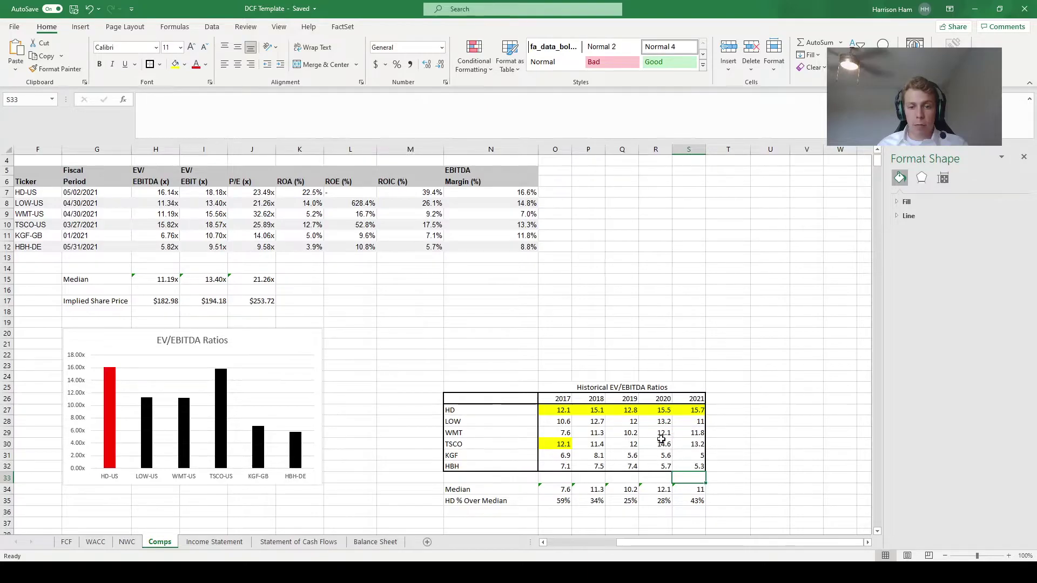
click(563, 411)
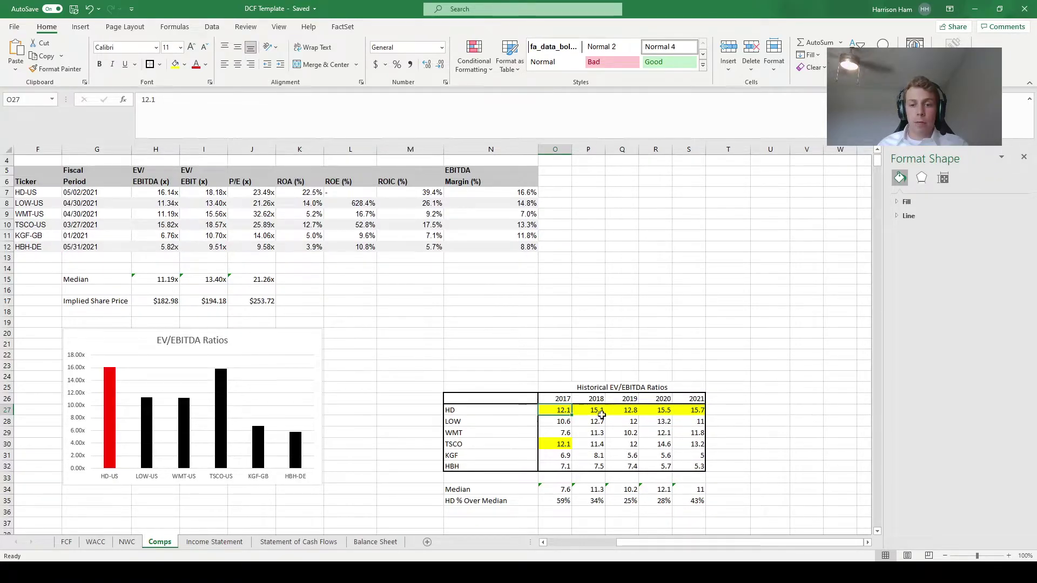
ctrl+click(552, 450)
click(696, 478)
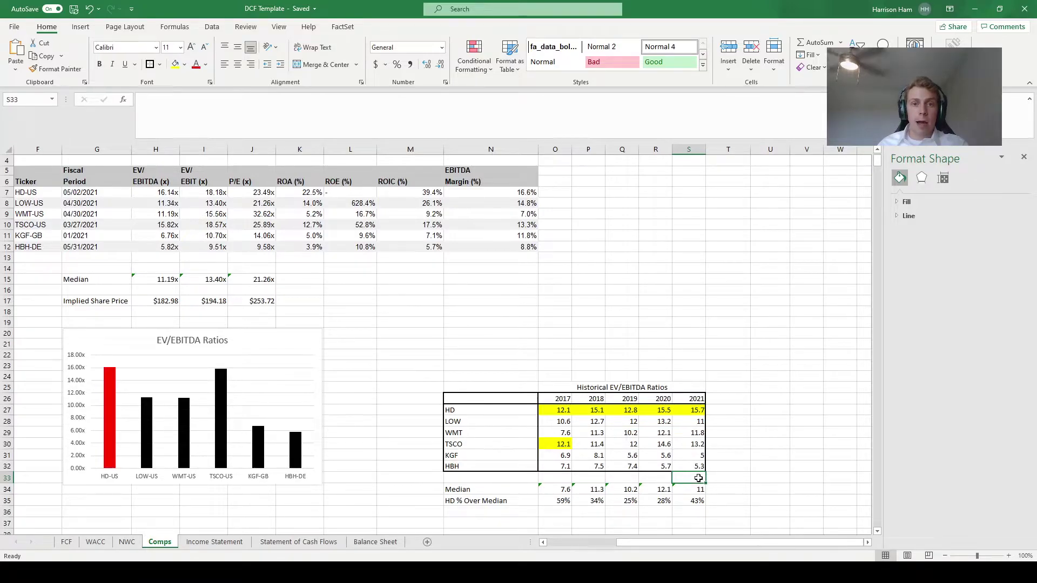
key(ctrl+z)
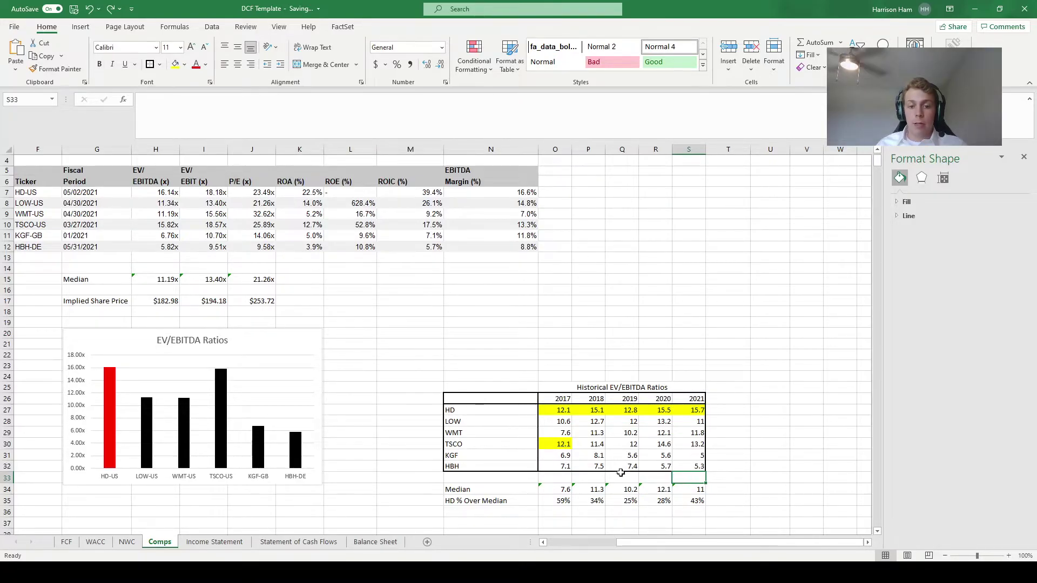
Review the 2017 median and HD % Over Median formulas.
click(552, 489)
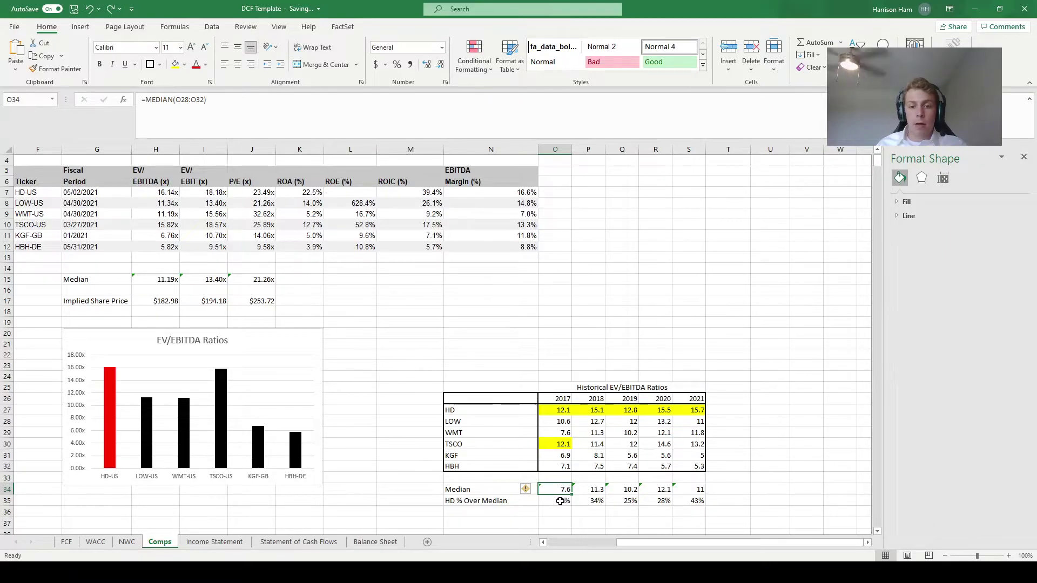
click(560, 501)
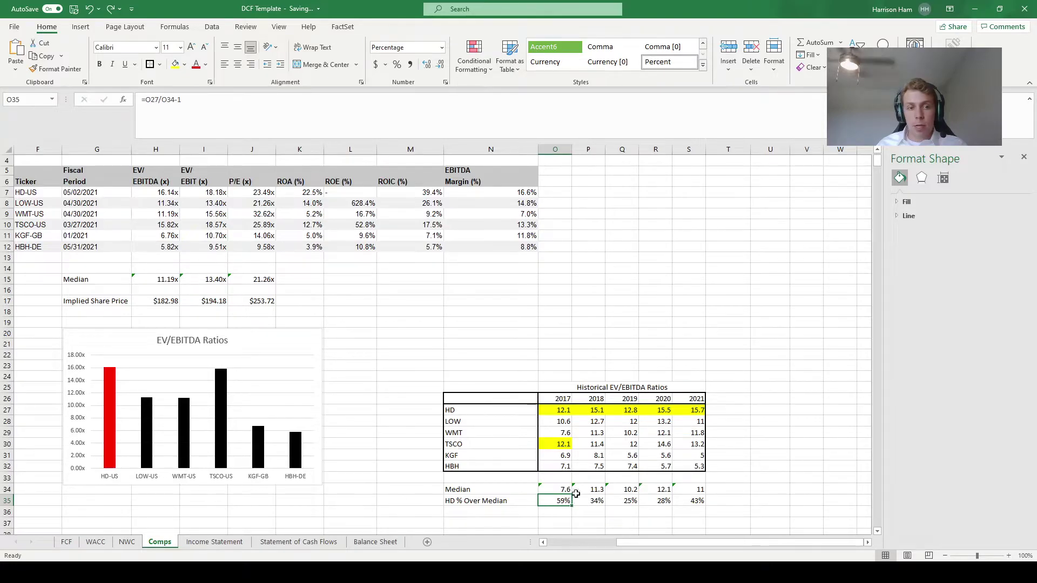
key(F2)
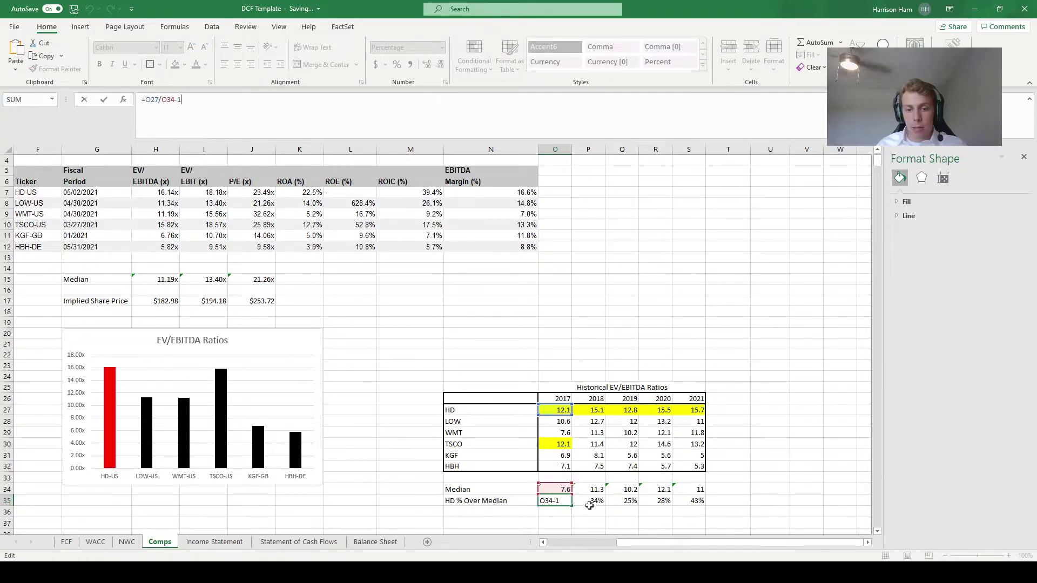
key(Return)
Enter =AVERAGE(O35:S35) in U35 to average the 2017–2021 premiums, giving 38%.
click(760, 501)
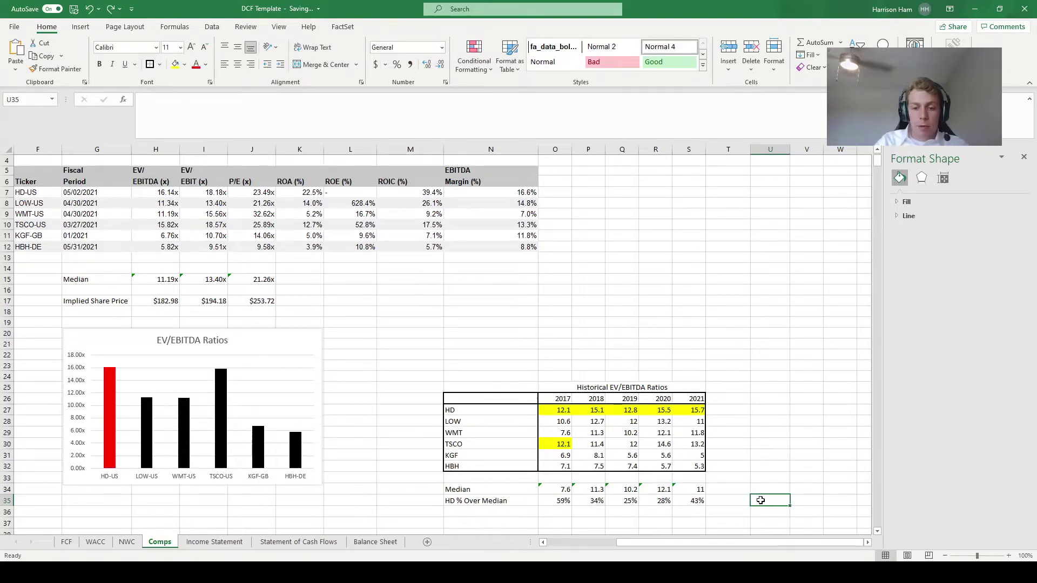
text(=average)
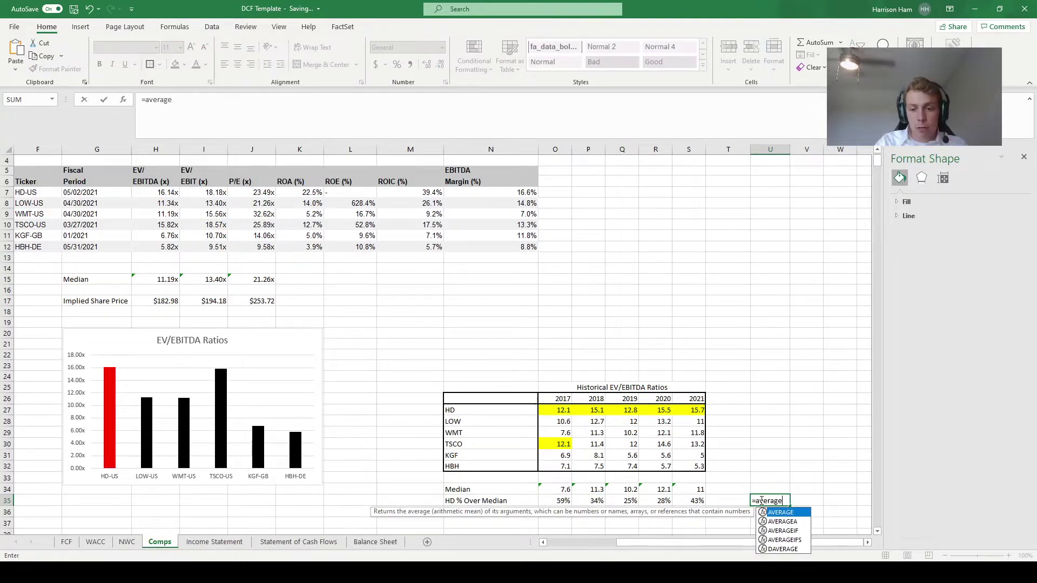
key(Tab)
drag(698, 500, 563, 500)
key(Return)
key(Up)
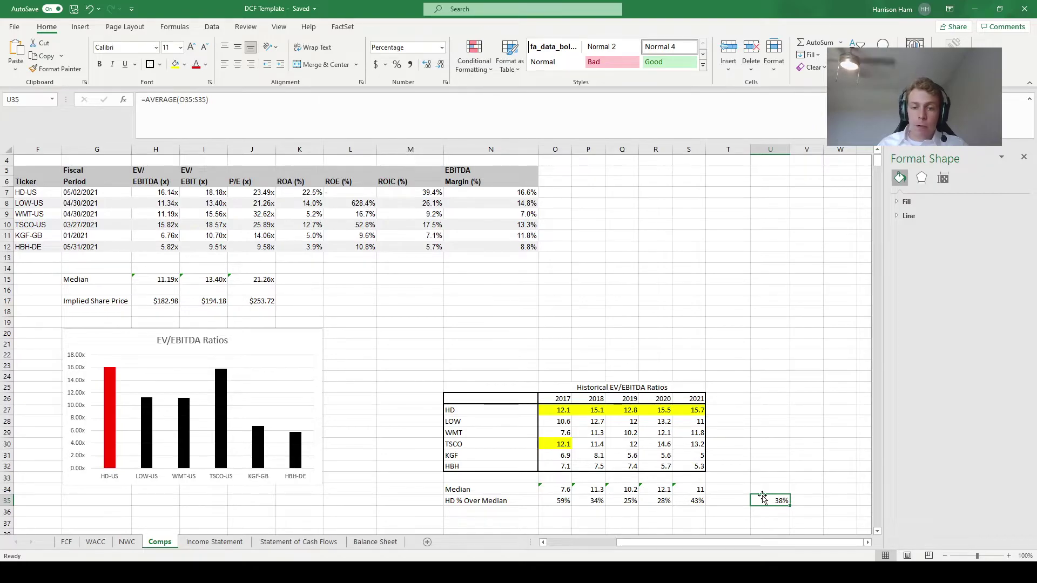
click(761, 490)
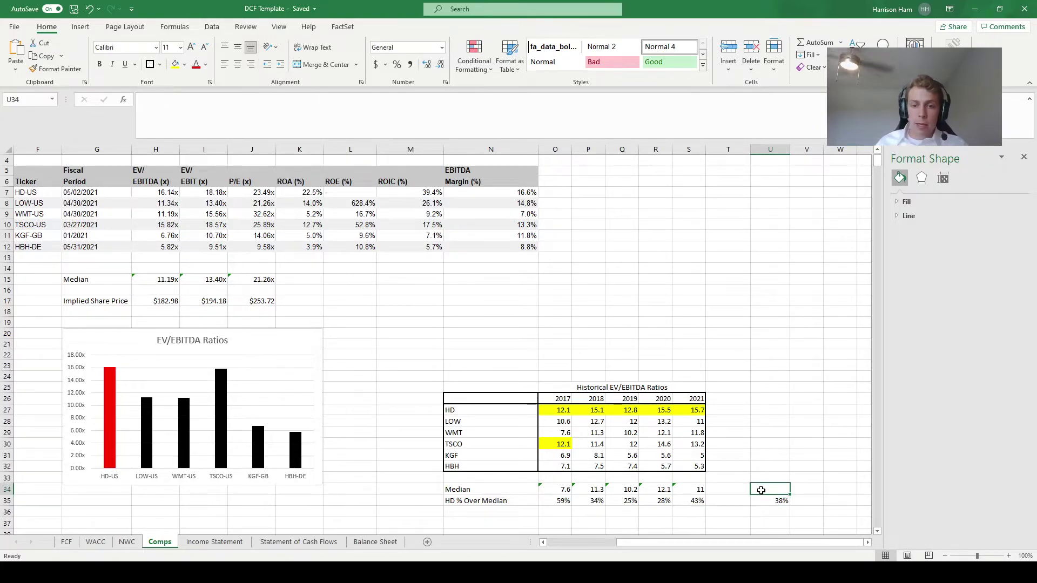
Copy N25:U35 from Comps to E2 on the FCF sheet and autofit column L.
key(ctrl+z)
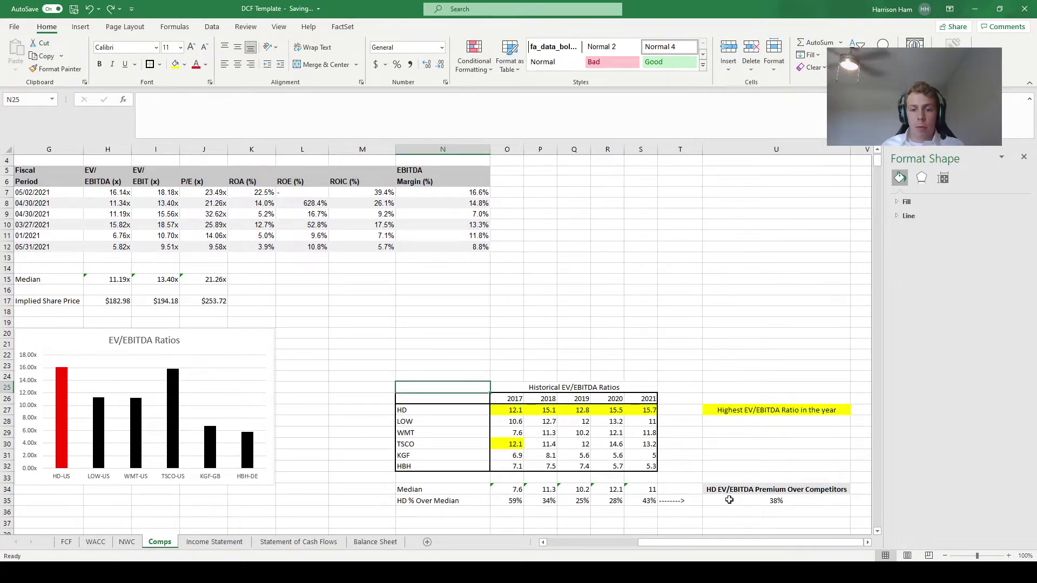
shift+click(746, 507)
key(ctrl+c)
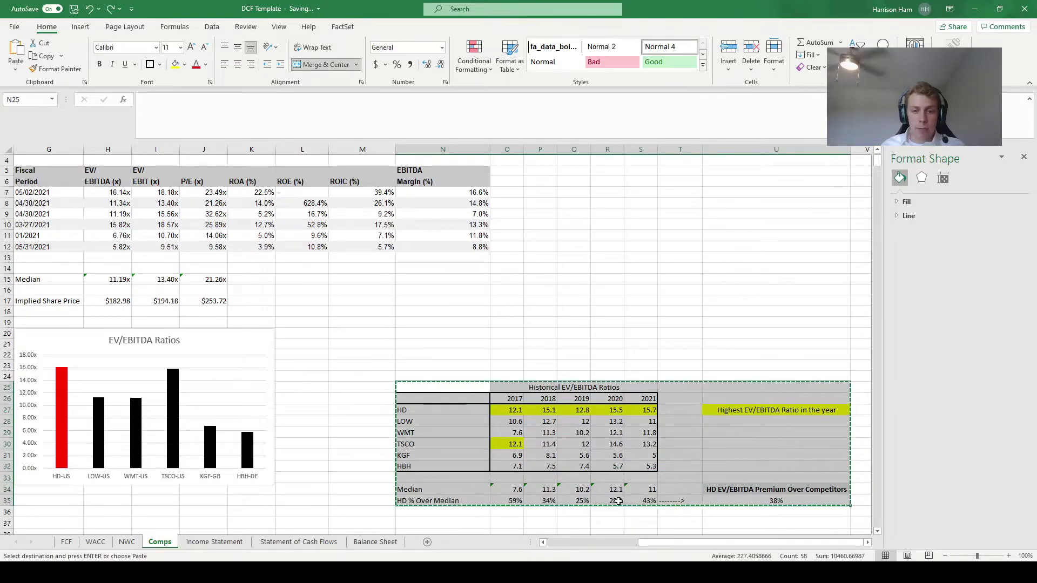
click(66, 542)
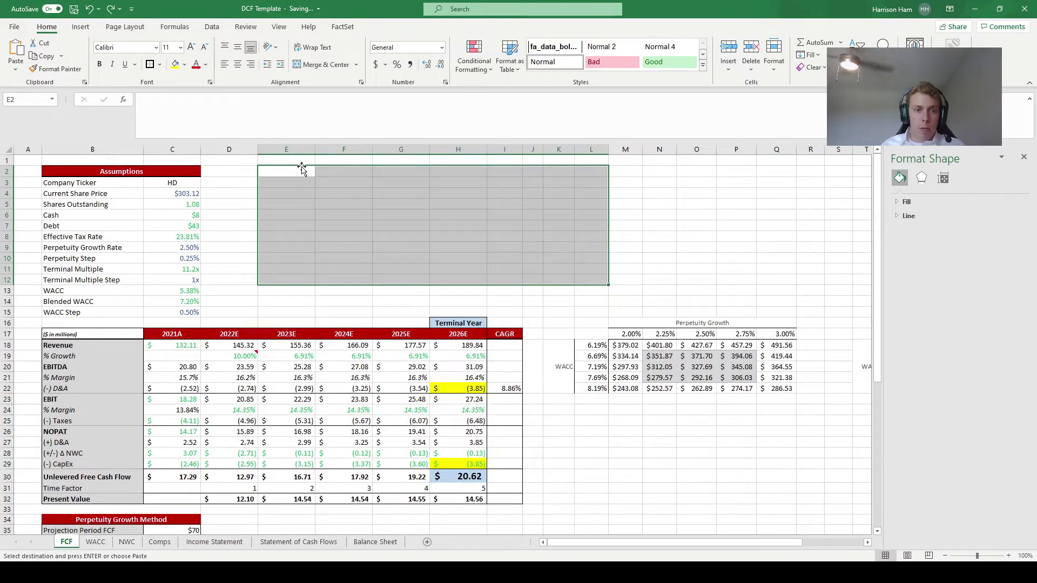
key(Return)
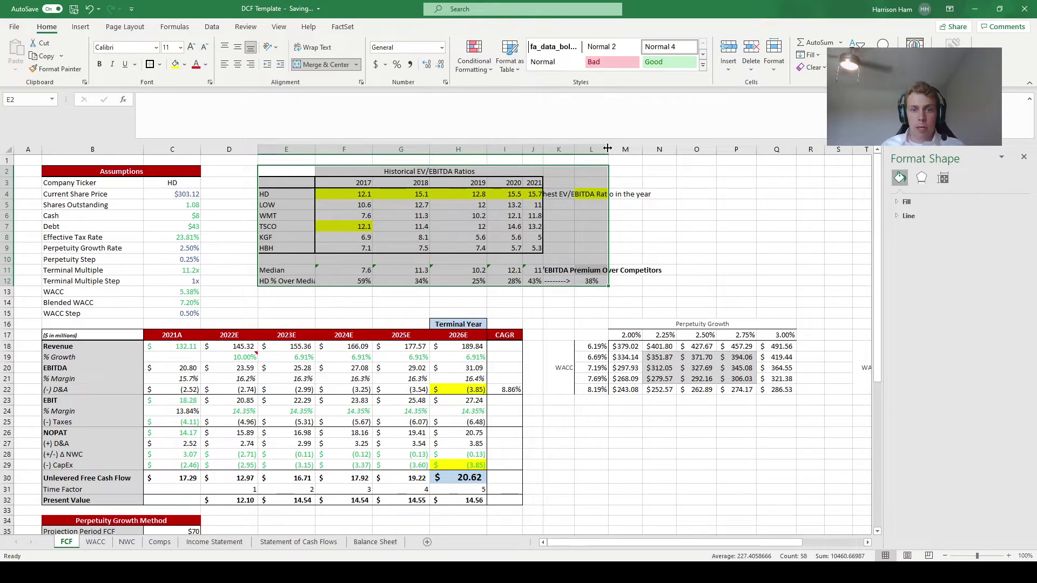
double_click(609, 153)
click(629, 225)
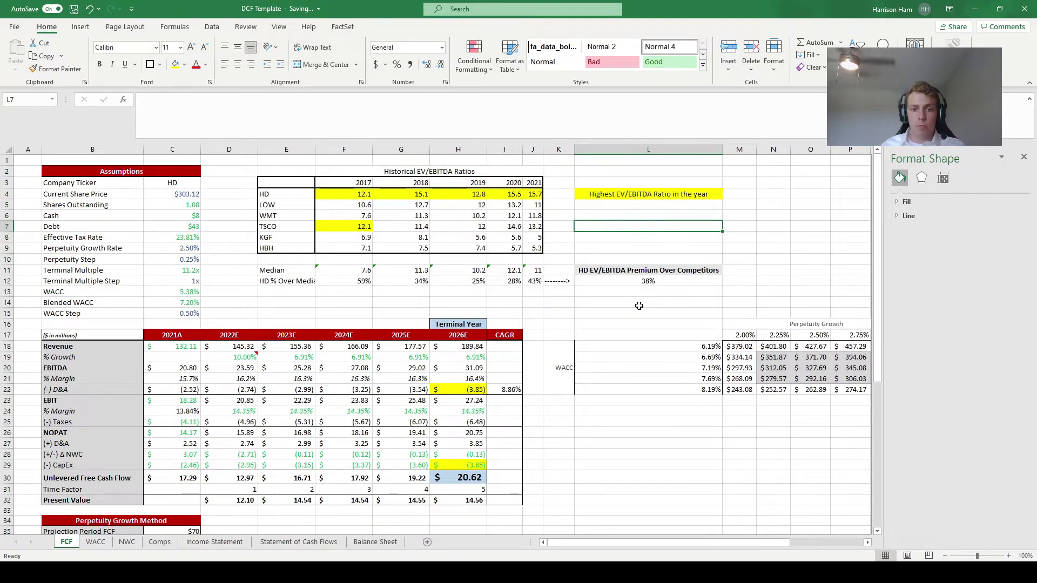
Change the Terminal Multiple in C11 to =Comps!H15*(1+L12), giving 15.4x.
click(165, 270)
click(266, 117)
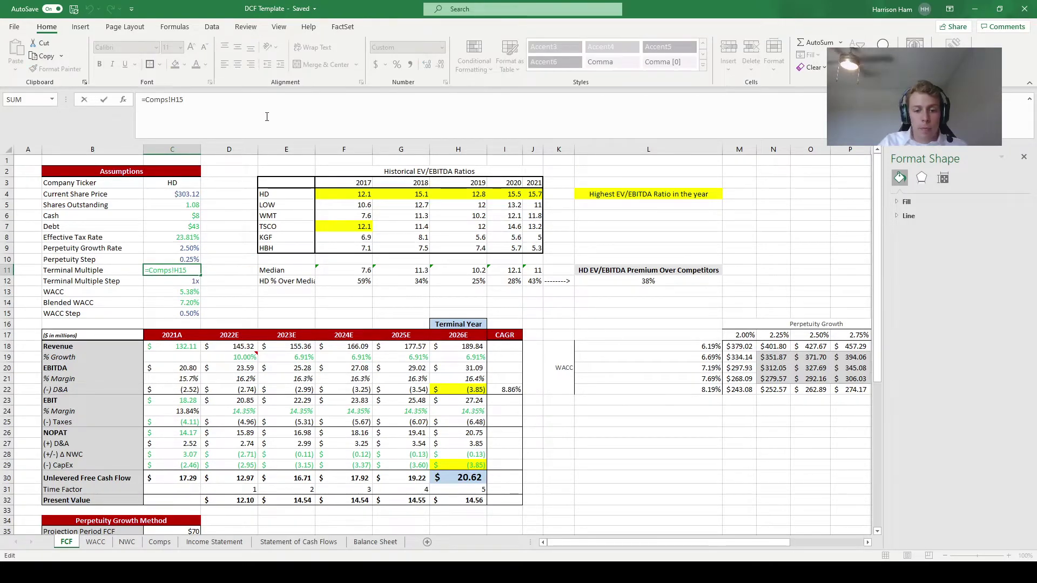
text(*(1+)
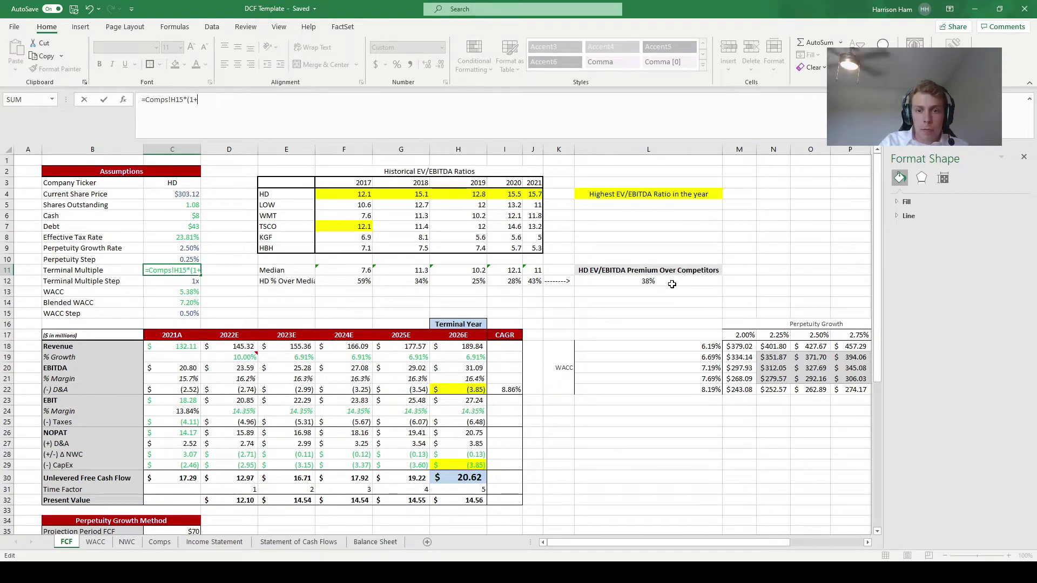
click(656, 280)
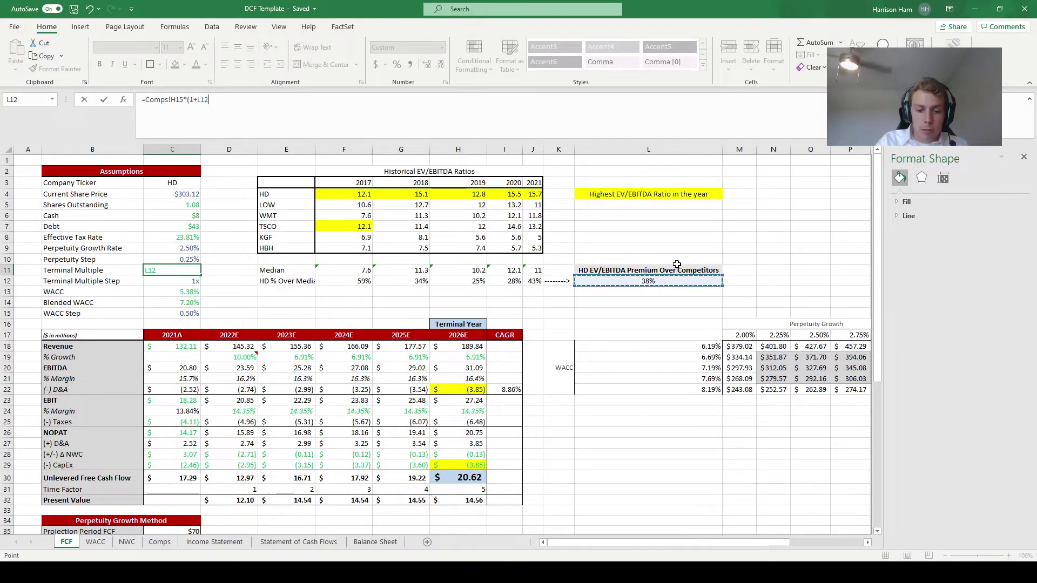
key(Return)
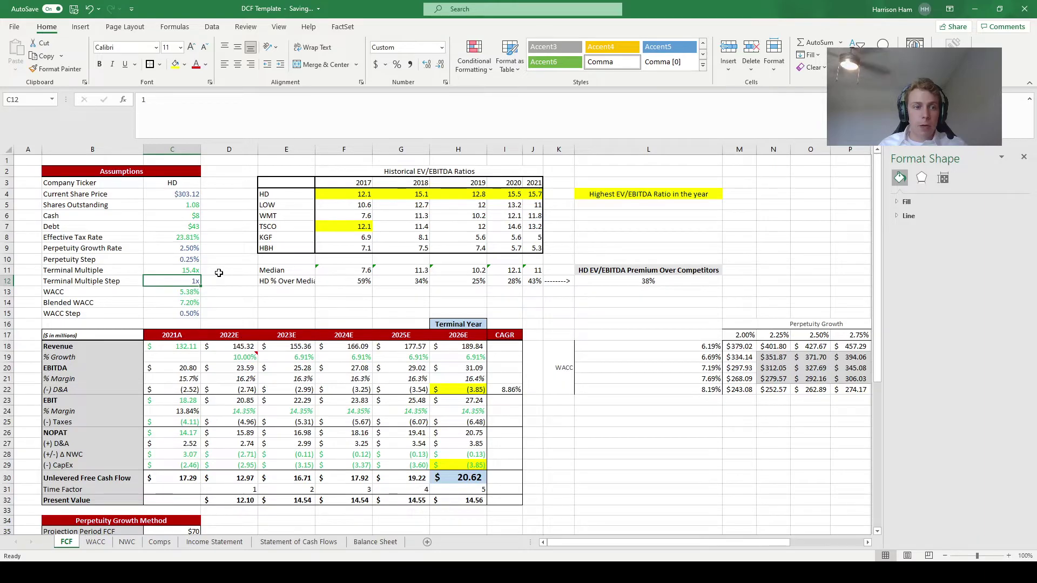
Add a note to C11 explaining the multiple reflects Home Depot's average premium over competitors.
click(181, 269)
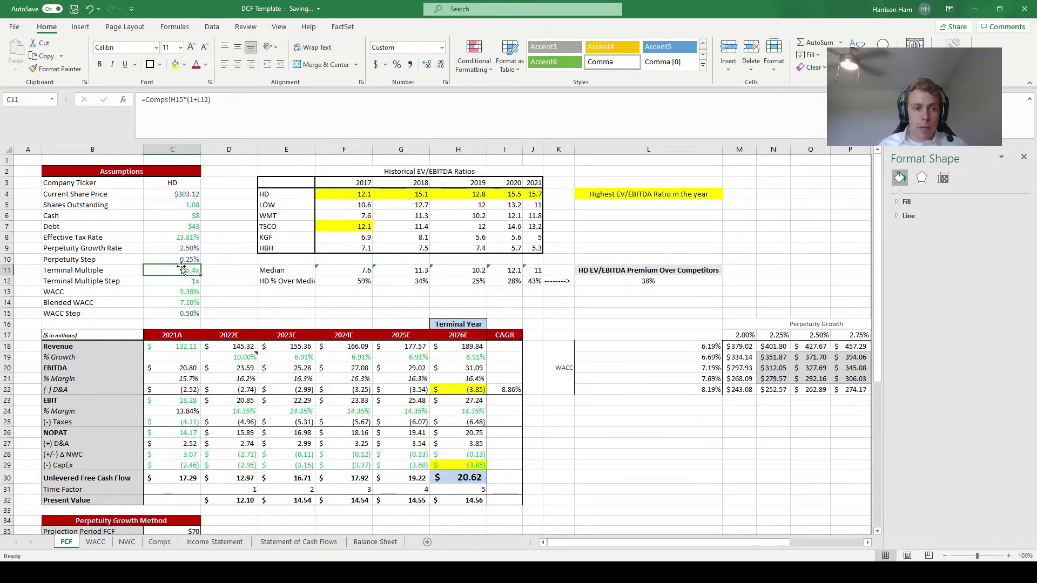
right_click(182, 275)
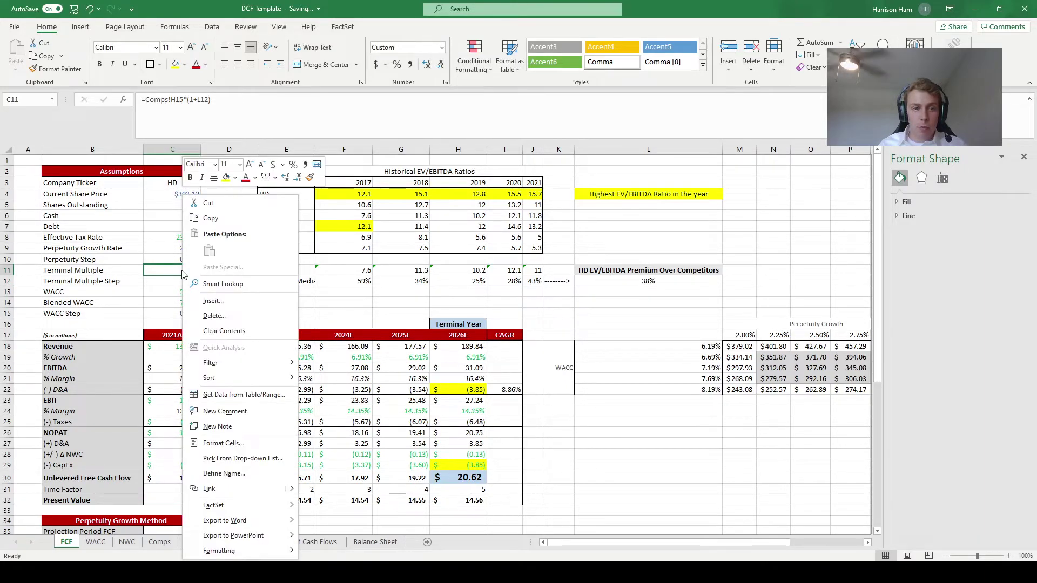
click(263, 426)
key(ctrl+v)
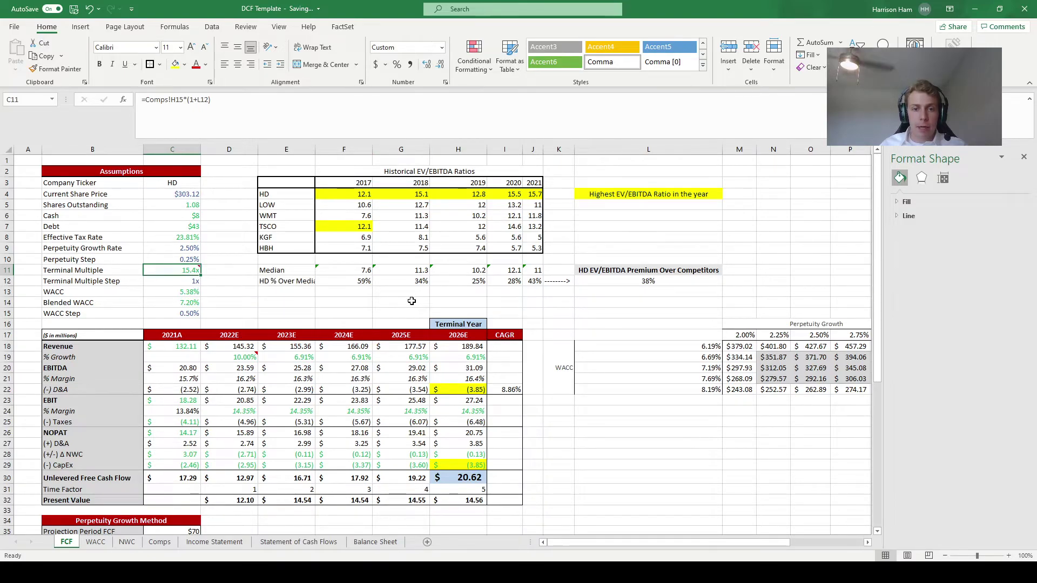
mouse_move(188, 268)
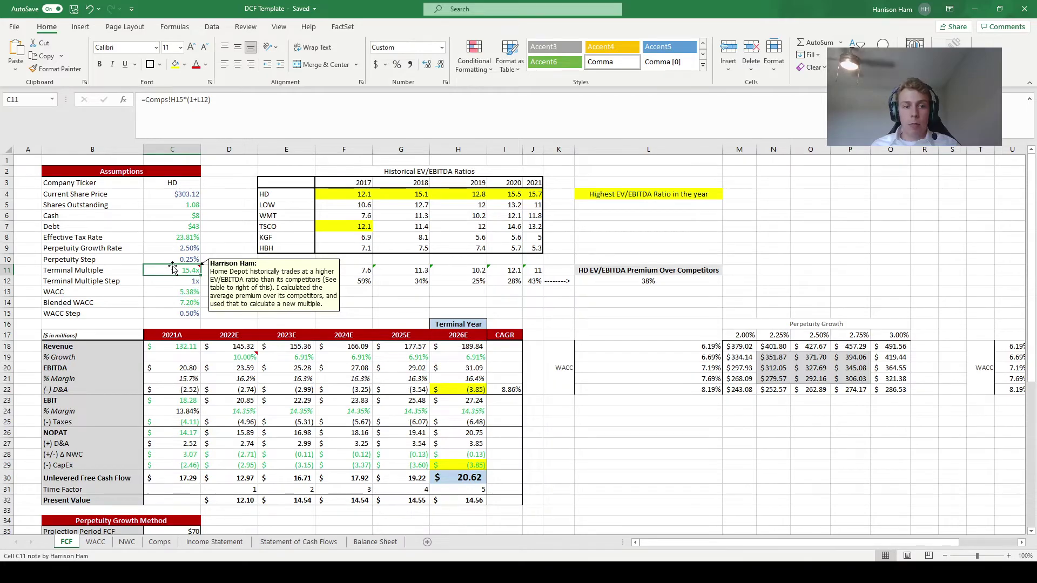
Paste 15.4x as a value into X17, recentring the sensitivity table on 13.4x–17.4x.
key(ctrl+c)
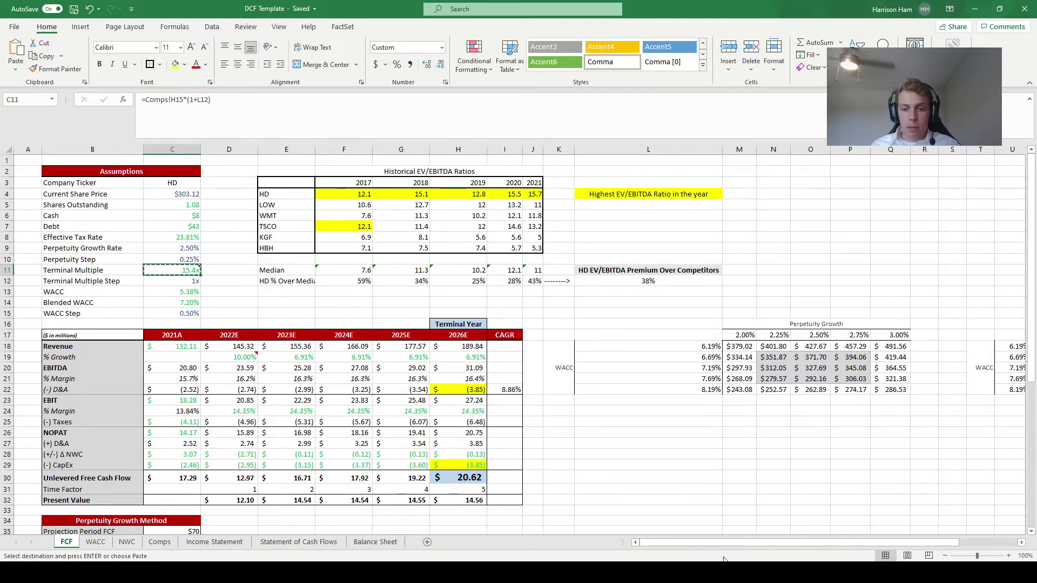
drag(764, 542, 819, 542)
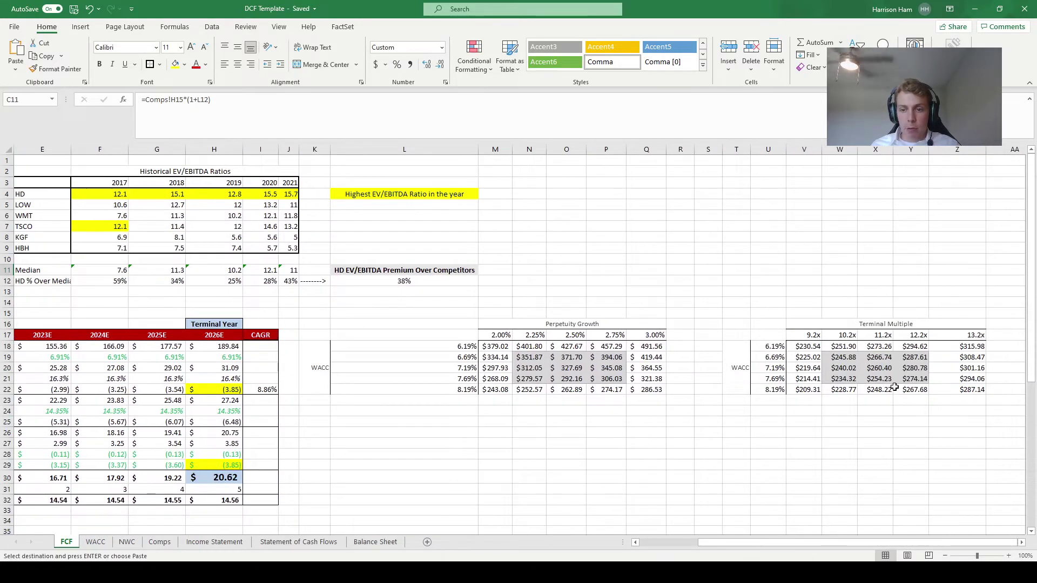
right_click(870, 336)
click(928, 250)
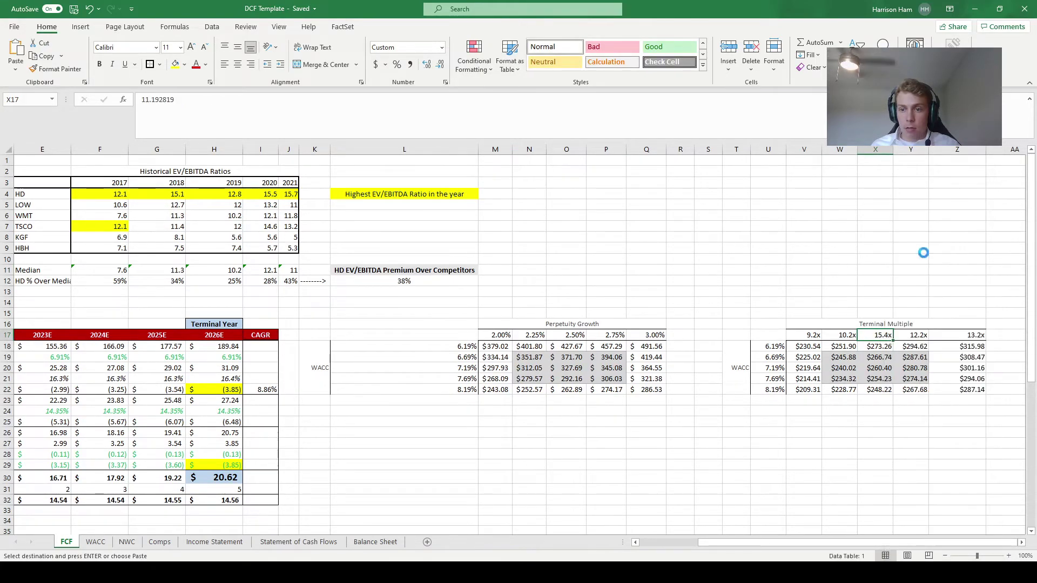
click(877, 370)
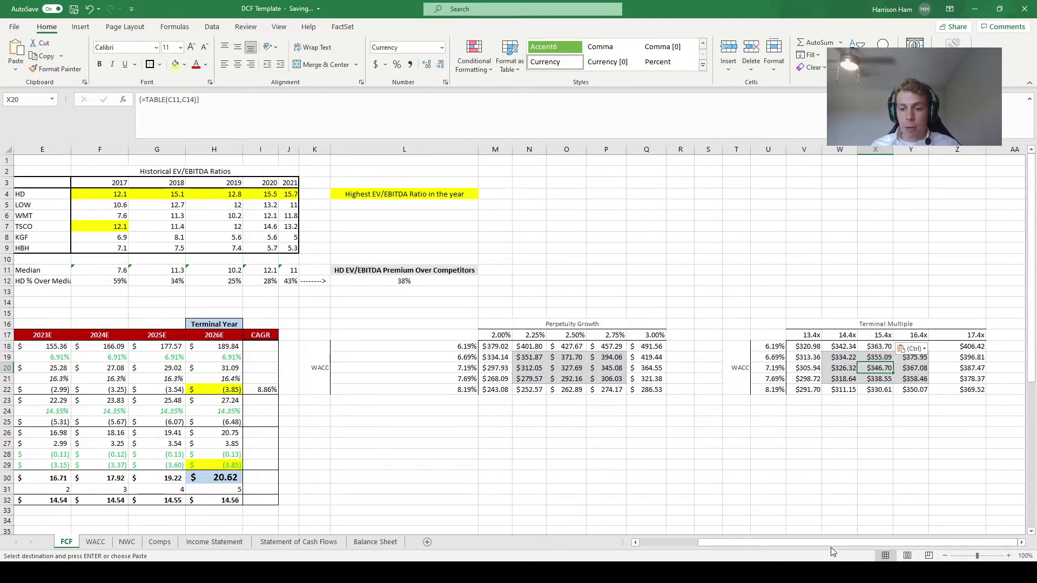
drag(823, 543, 759, 543)
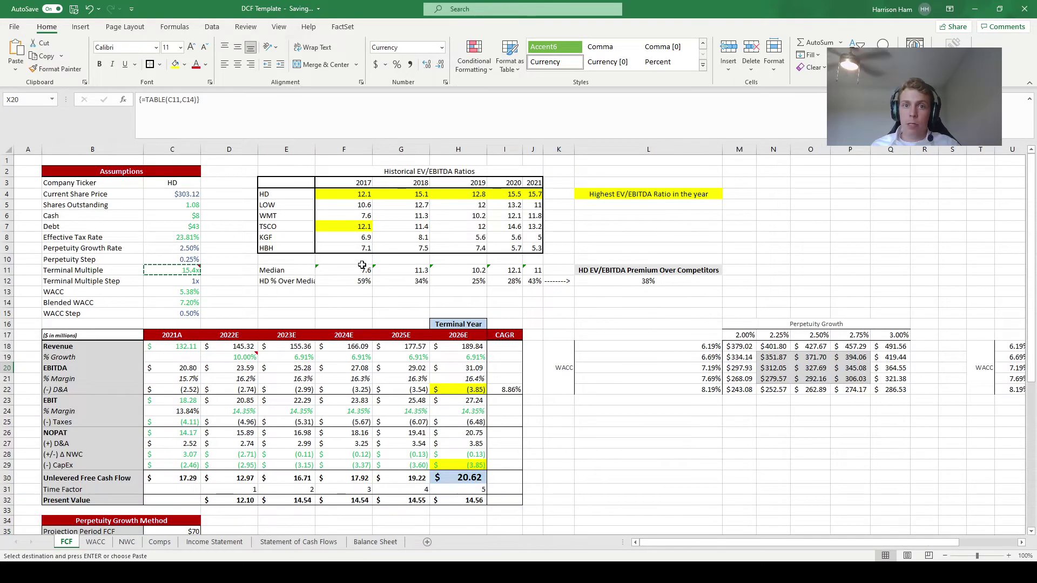
click(165, 249)
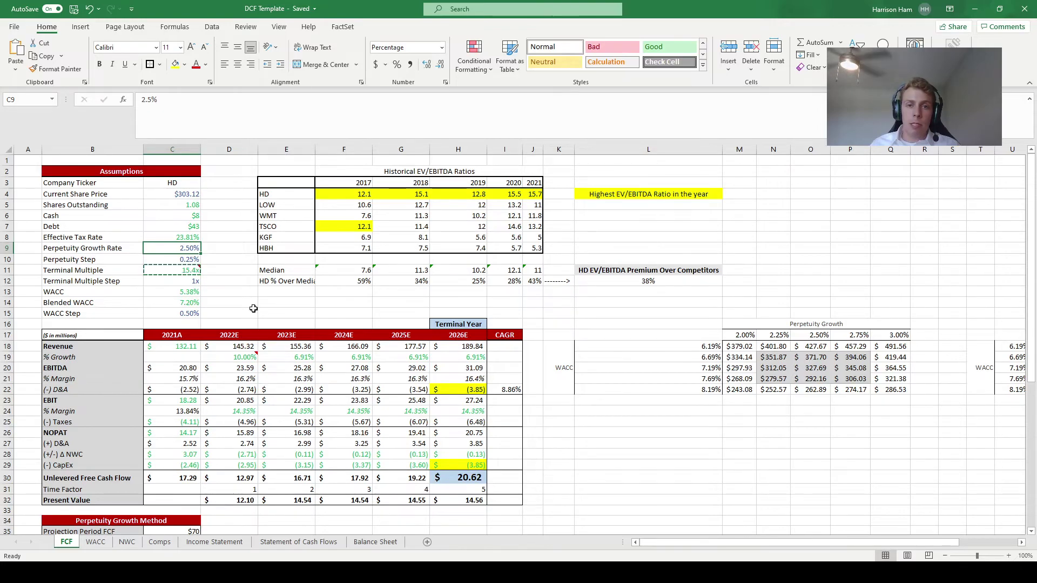
Scroll down to review the Perpetuity Growth and Multiples Method enterprise values.
scroll(251, 318, down, 9)
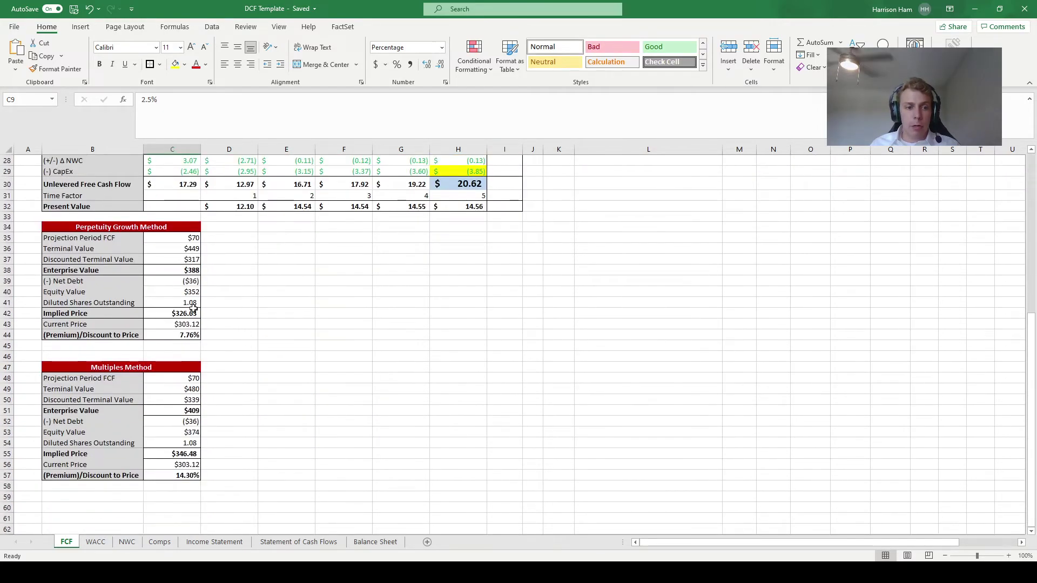